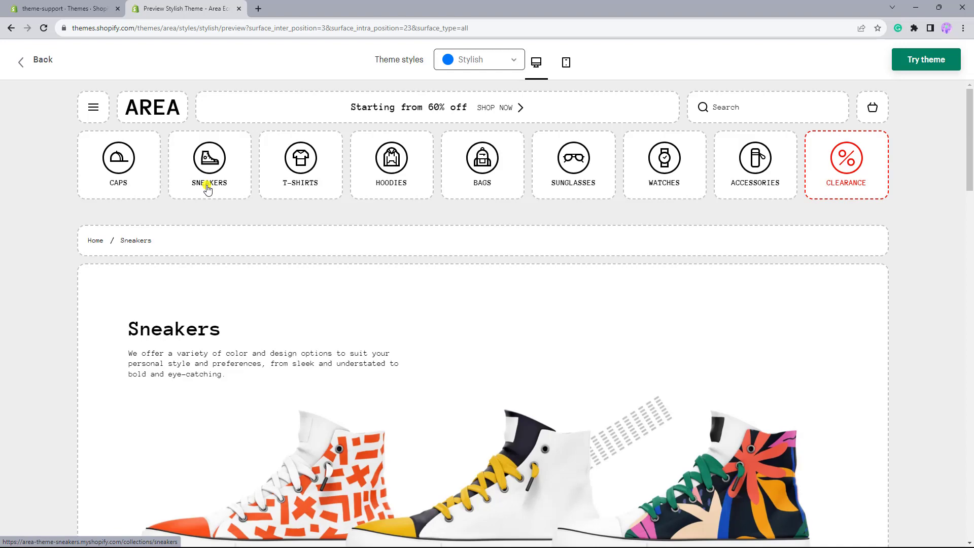
- Examine the Color and Size filters on the Stylish preview's Sneakers page and the Brand filter on the Lineal preview's Red Wine page
mouse_move(208, 189)
scroll(208, 222, "down", 4)
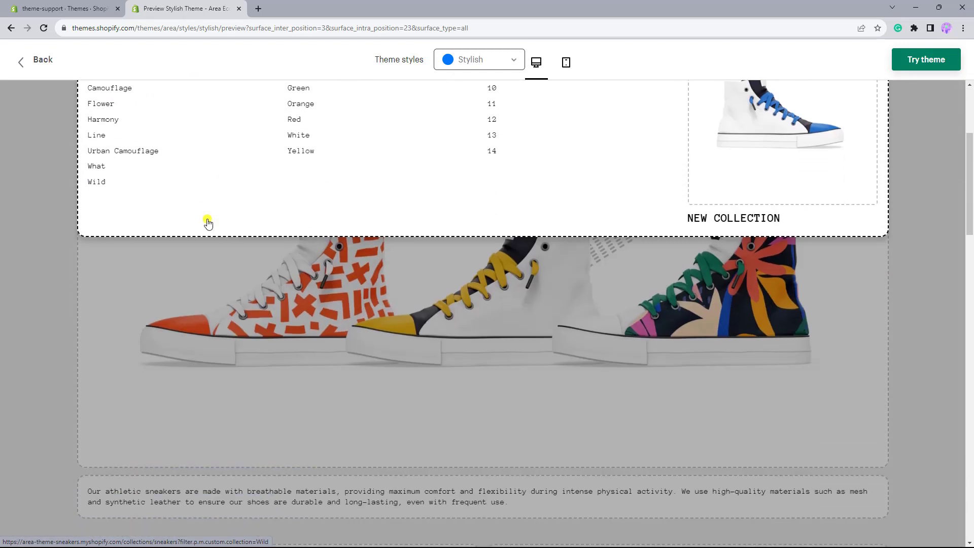
scroll(208, 223, "down", 8)
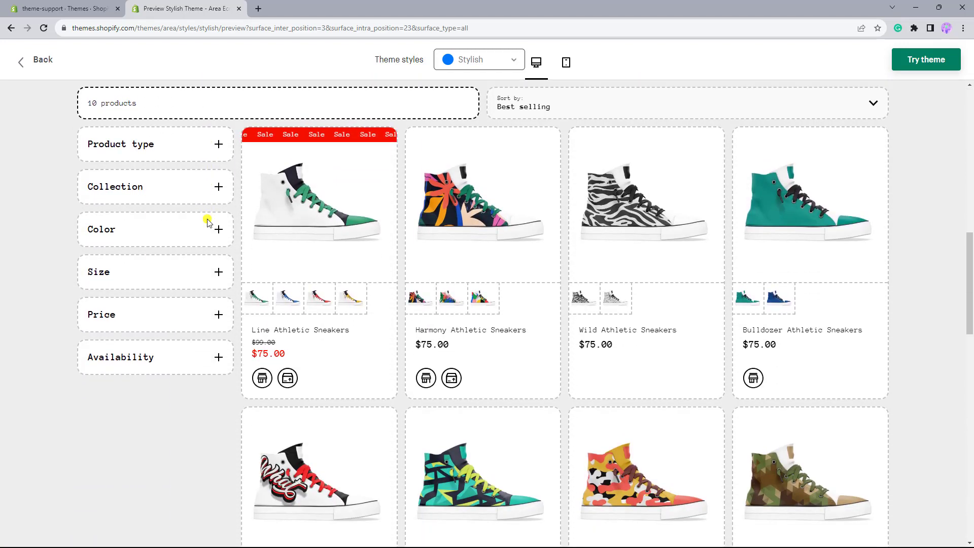
left_click(208, 226)
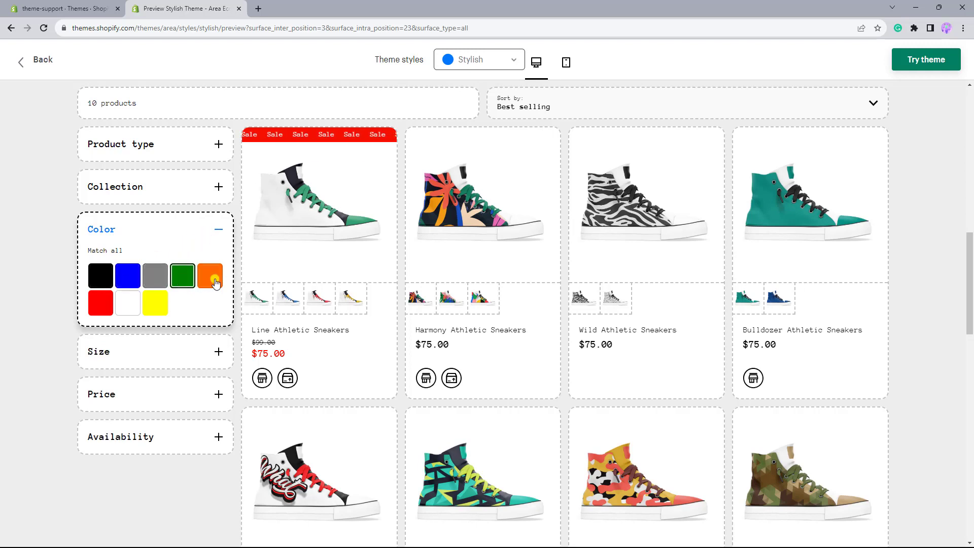
left_click(218, 352)
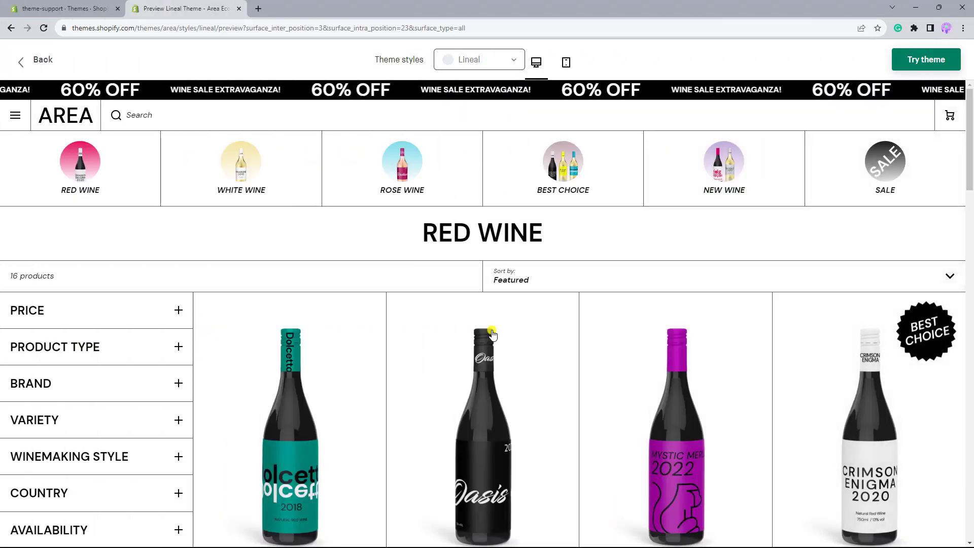
left_click(179, 385)
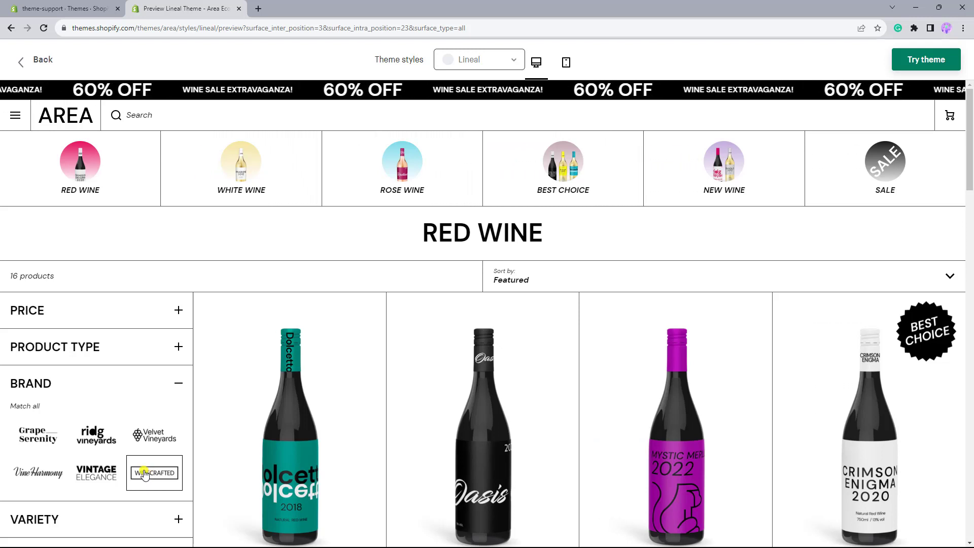
- Switch to the Shopify admin and open the Color for filter metaobject definition in the Custom data settings
left_click(78, 11)
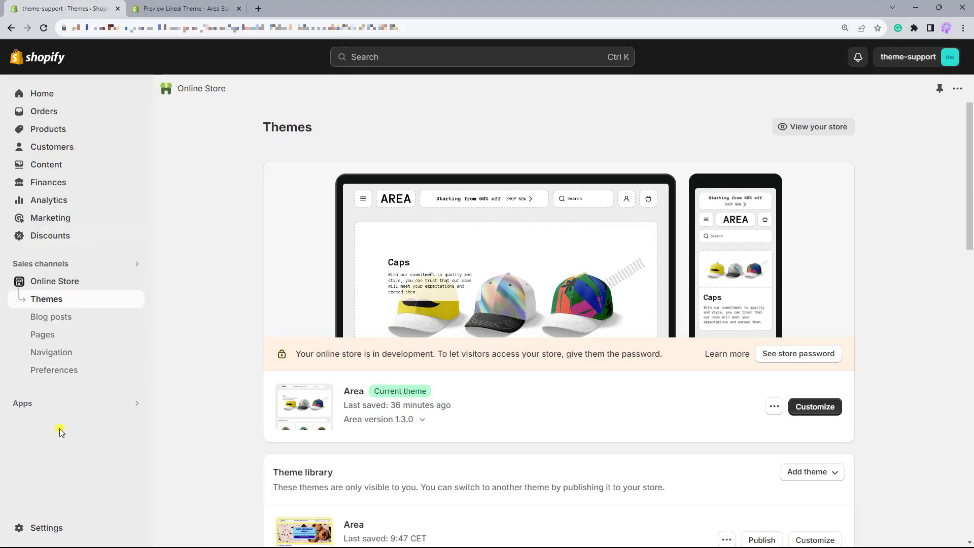
left_click(58, 525)
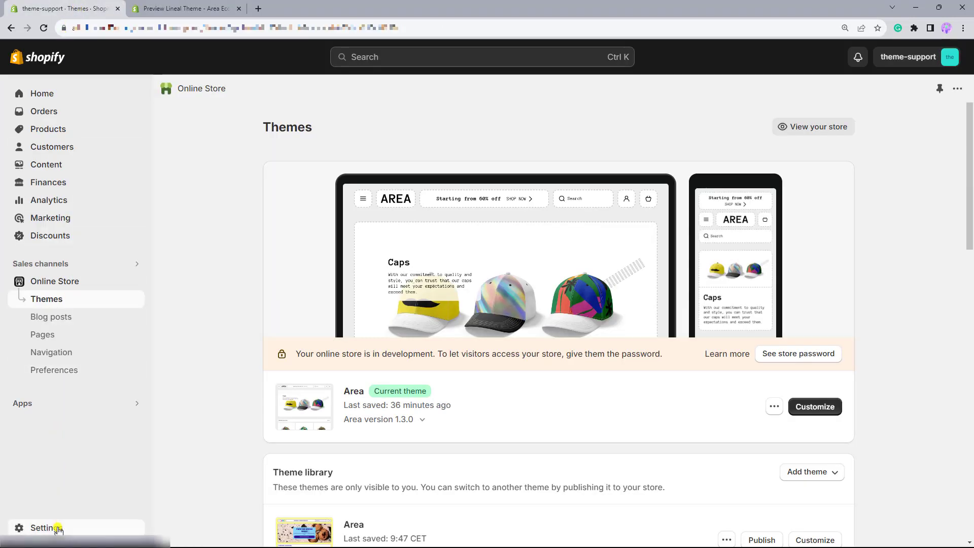
scroll(58, 529, "down", 4)
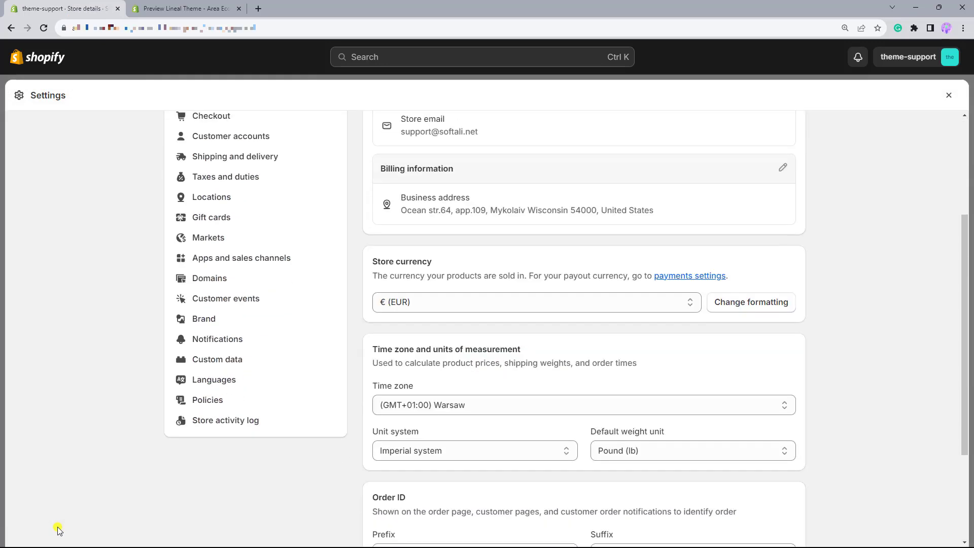
left_click(213, 331)
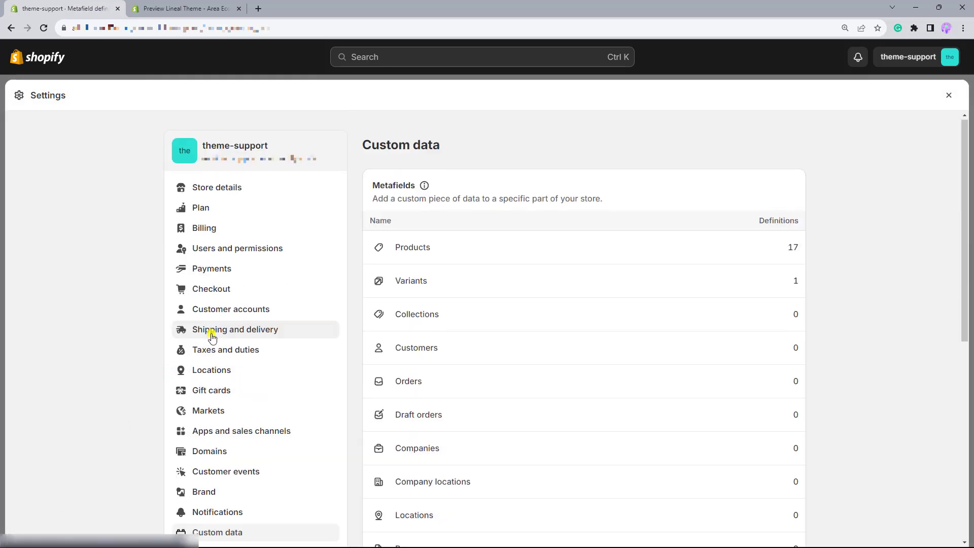
scroll(212, 336, "down", 8)
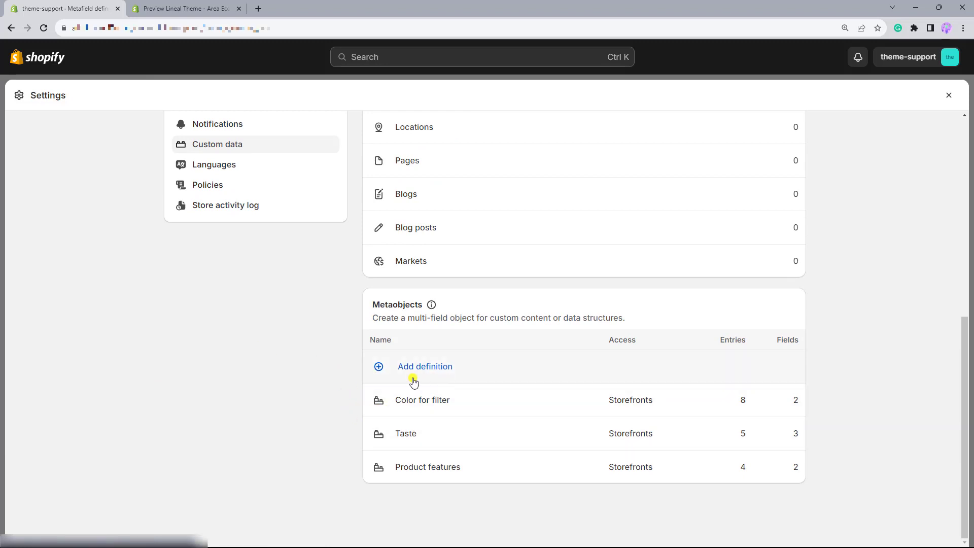
left_click(429, 407)
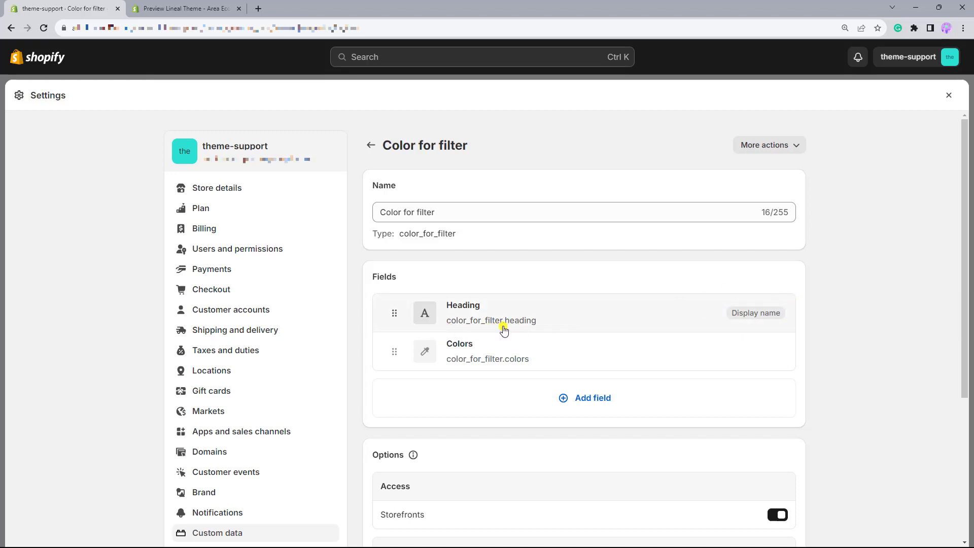
- Inspect the definition's Heading and Colors fields, leave the page without saving, and close the settings
left_click(538, 330)
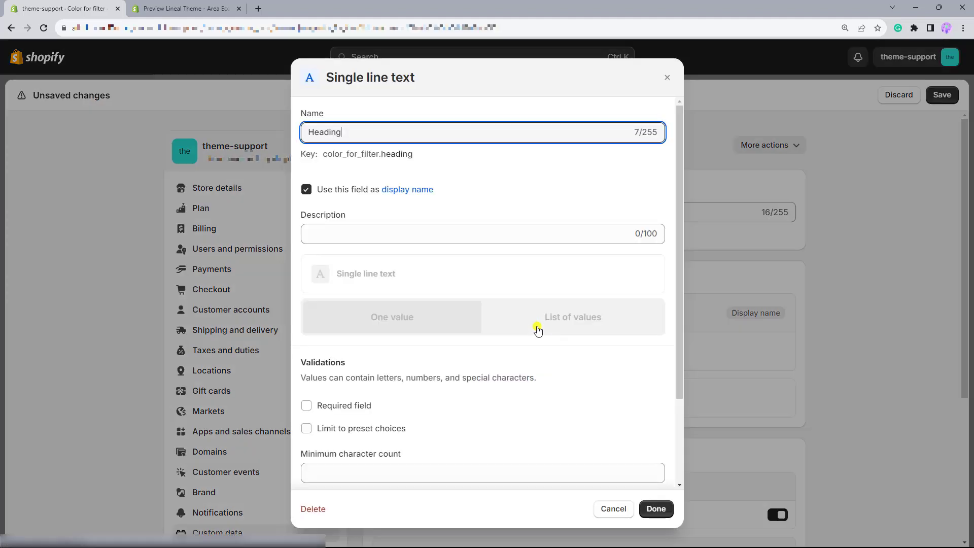
left_click(702, 326)
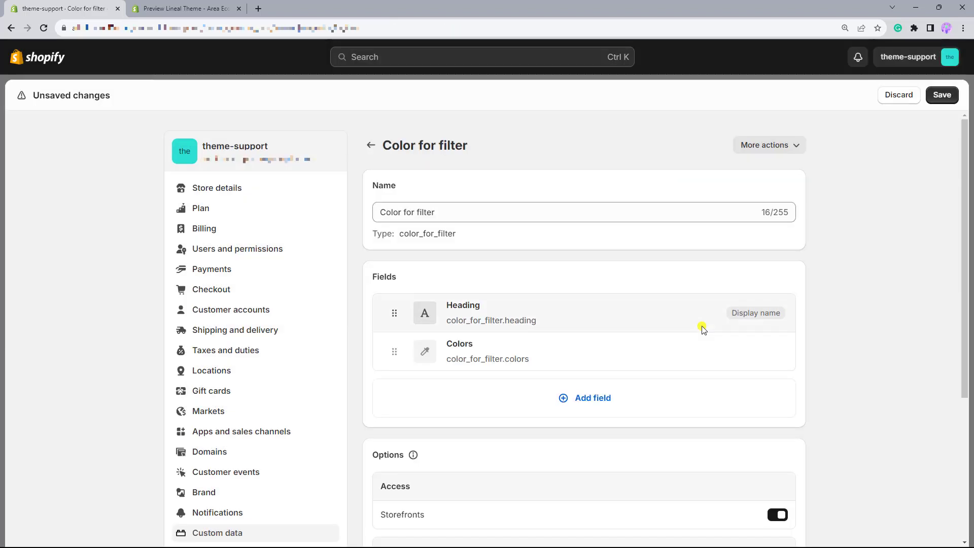
left_click(526, 353)
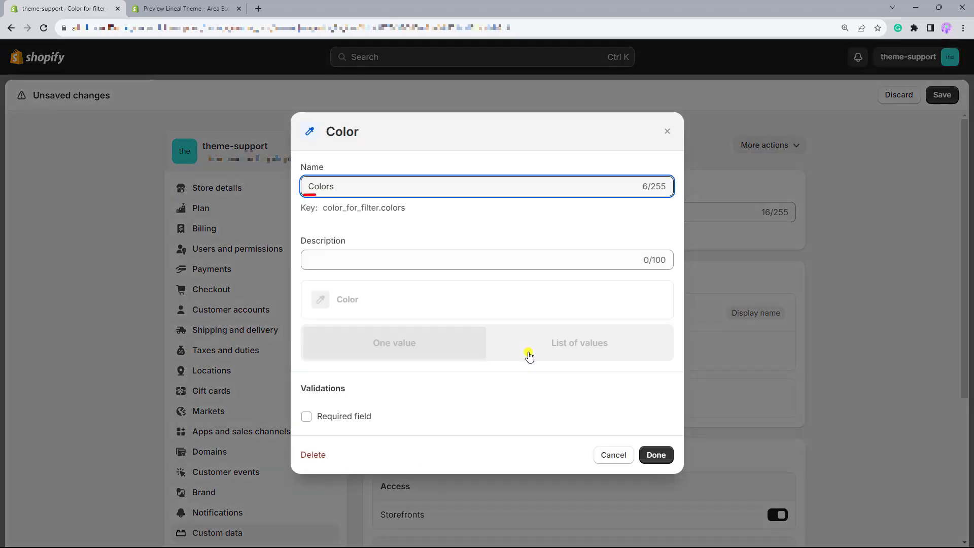
left_click(724, 352)
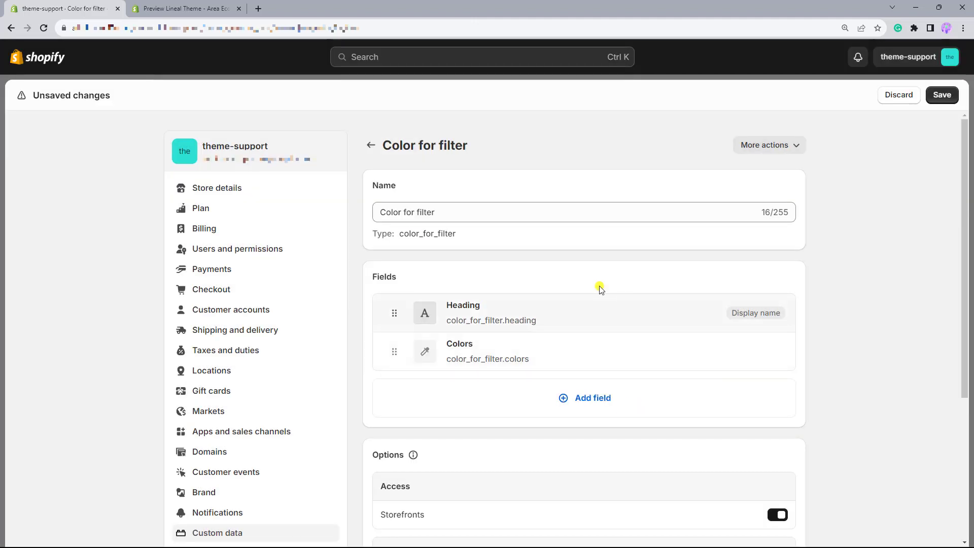
left_click(367, 147)
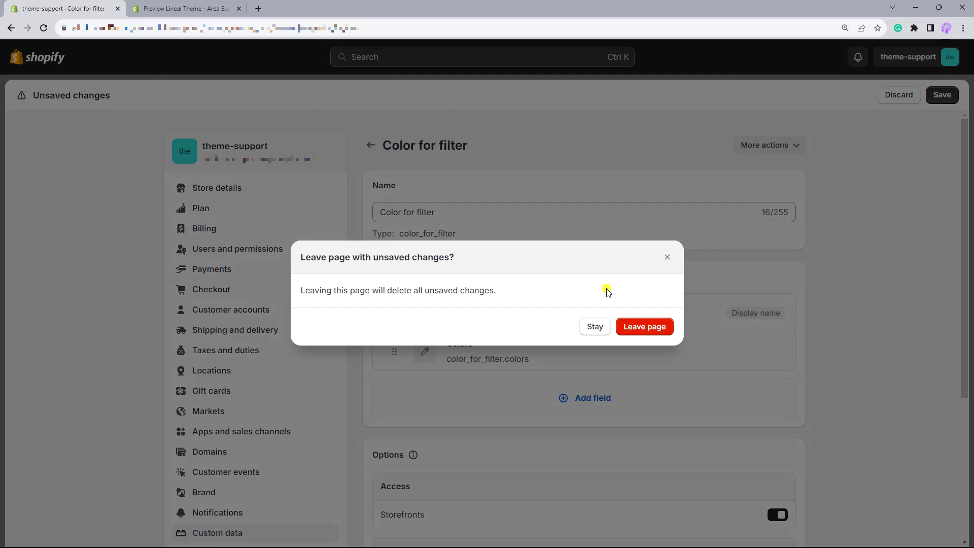
left_click(632, 322)
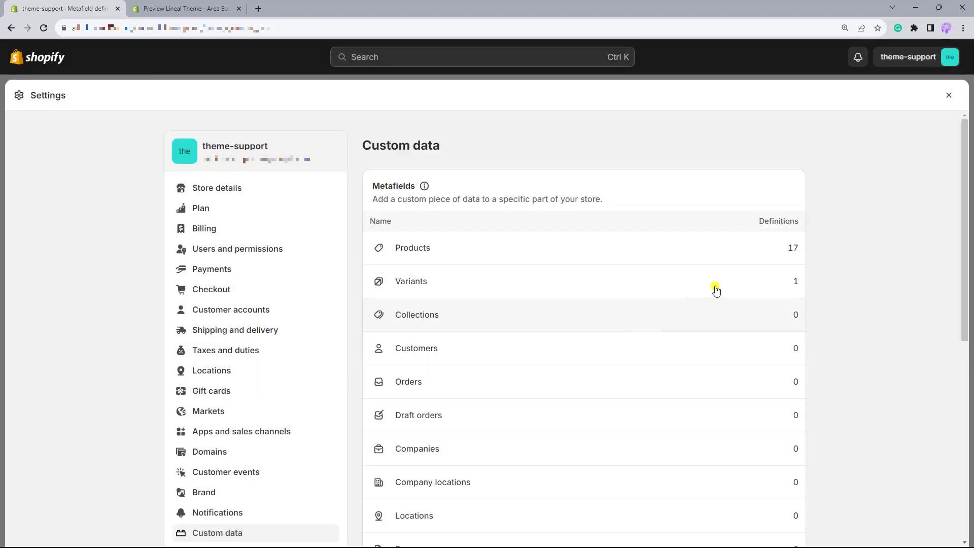
left_click(949, 96)
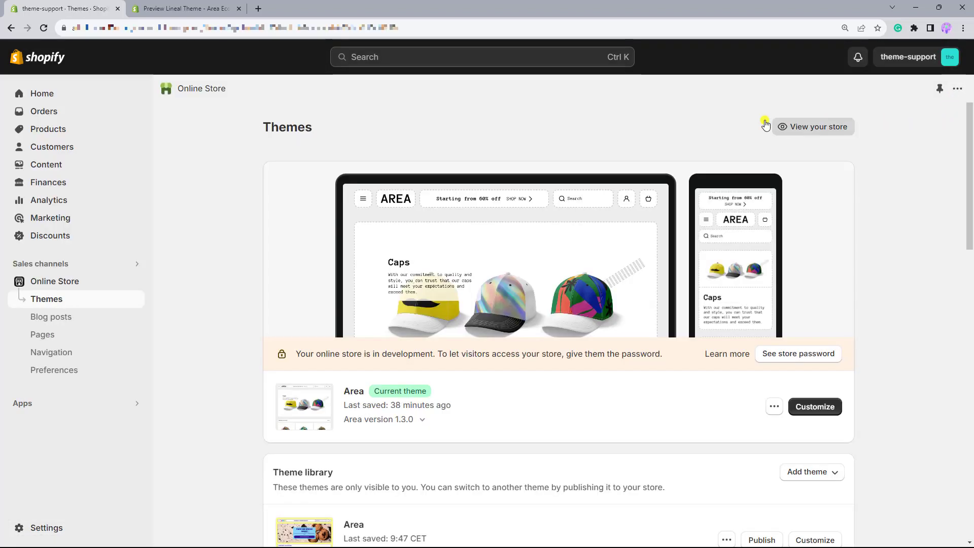
- Limit the metaobject entries under Content to Color for filter and open the Violet entry
left_click(53, 165)
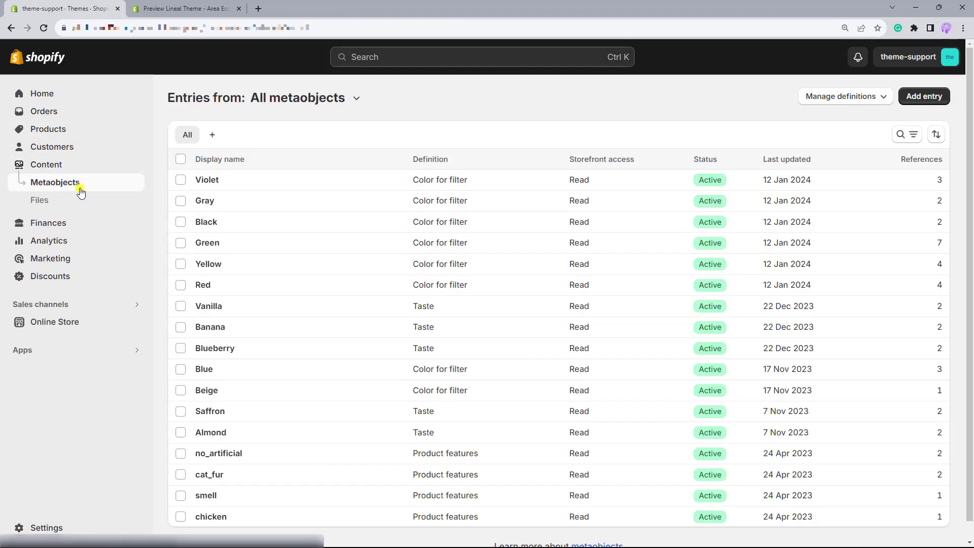
left_click(284, 98)
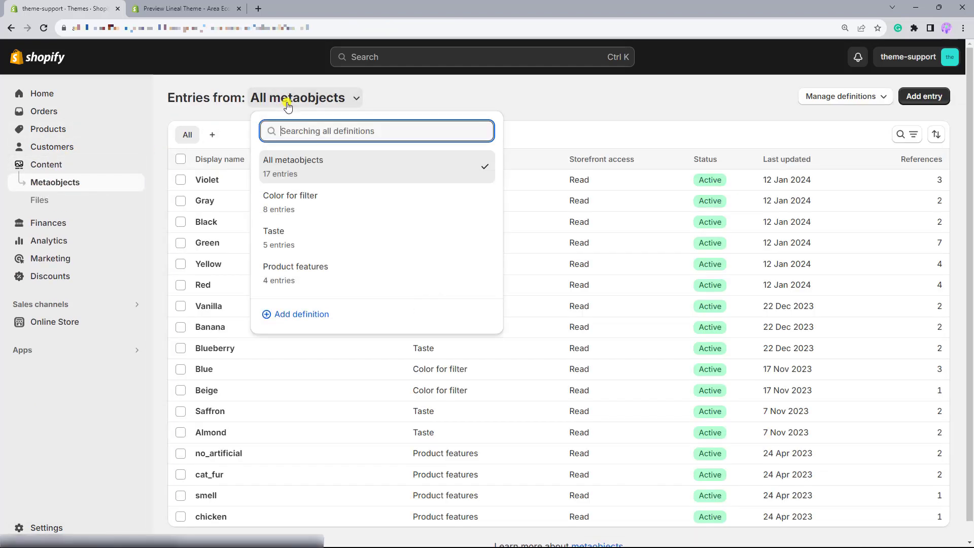
left_click(282, 201)
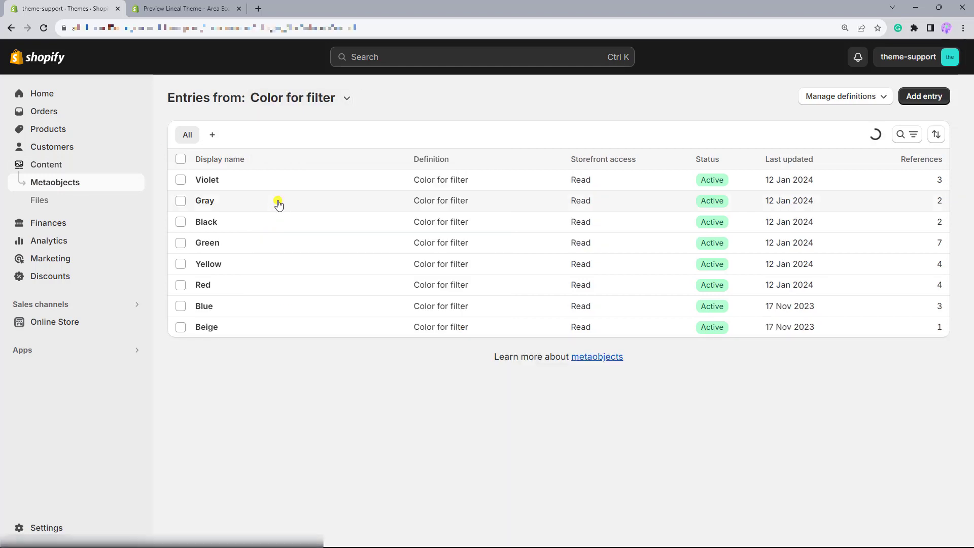
left_click(218, 186)
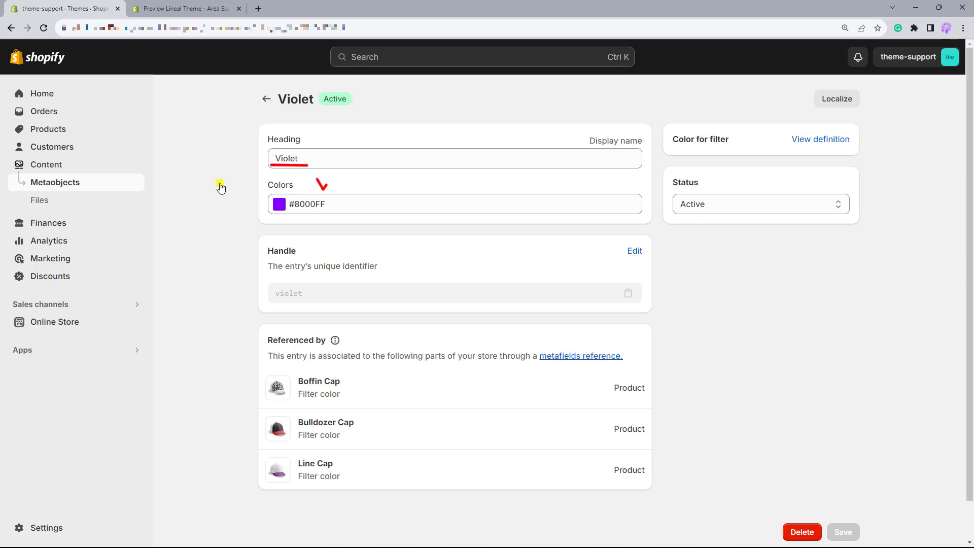
- Inspect the Violet entry's color picker and hex code, and return to the Color for filter entries
left_click(297, 205)
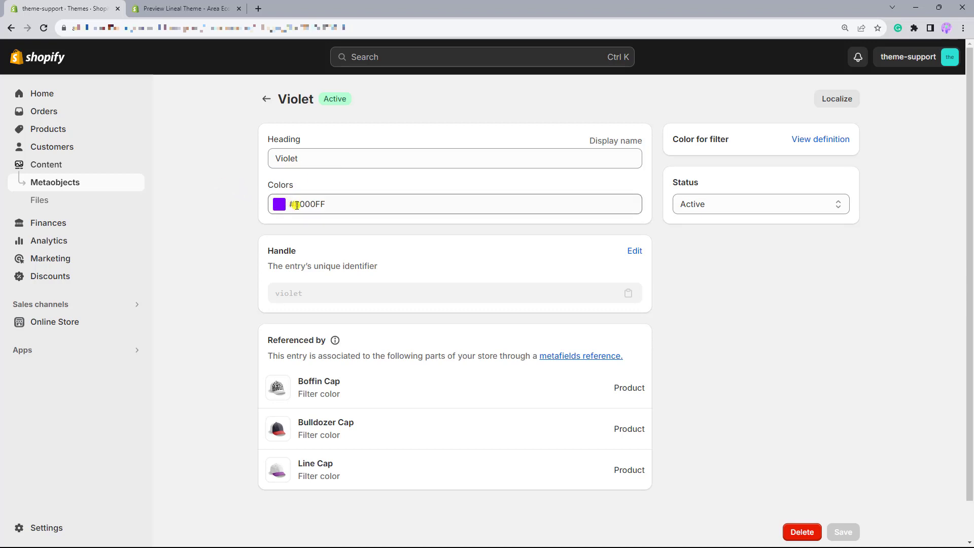
left_click(296, 205)
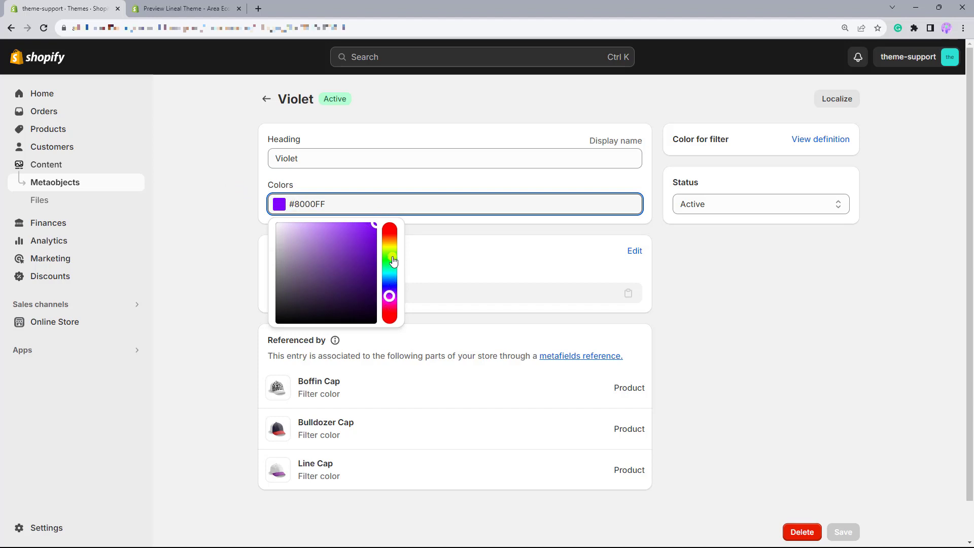
left_click_drag(340, 202, 286, 203)
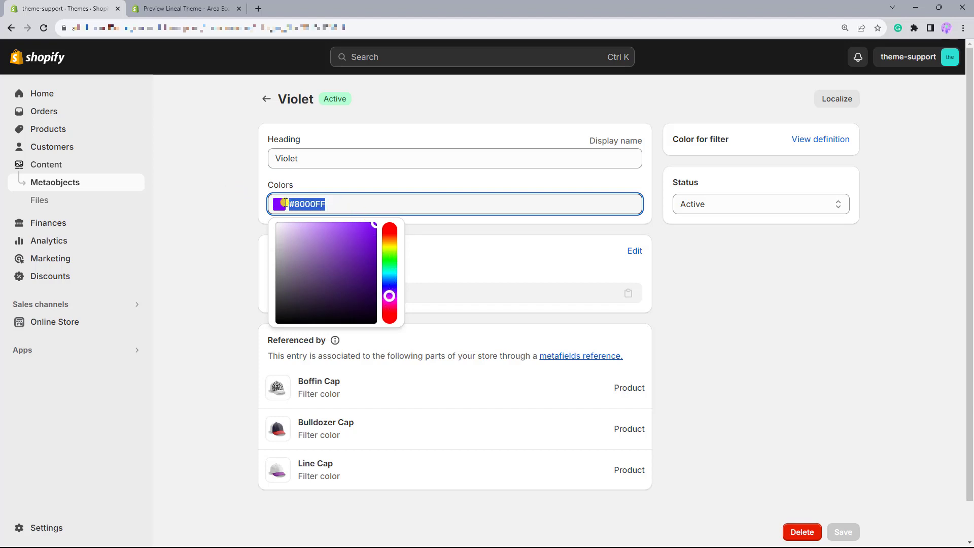
left_click(229, 204)
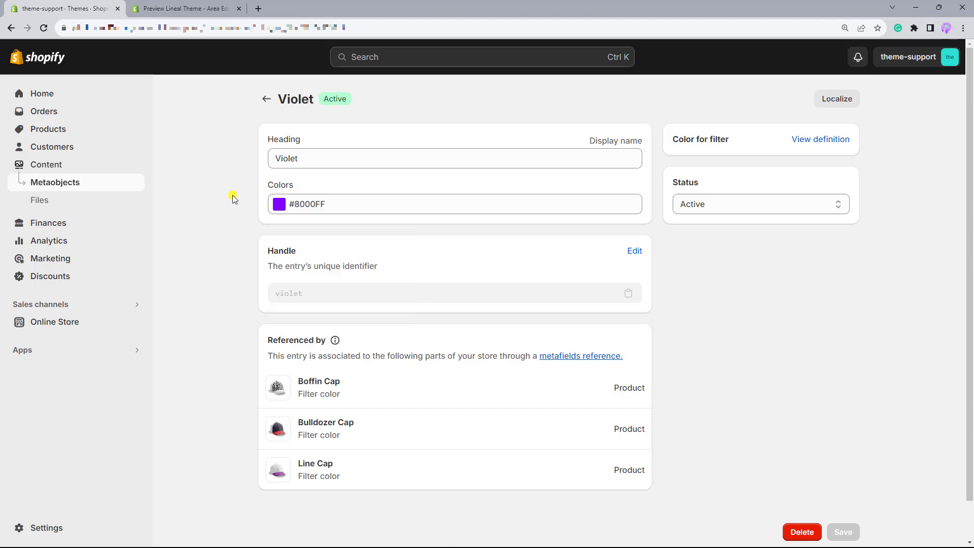
left_click(266, 99)
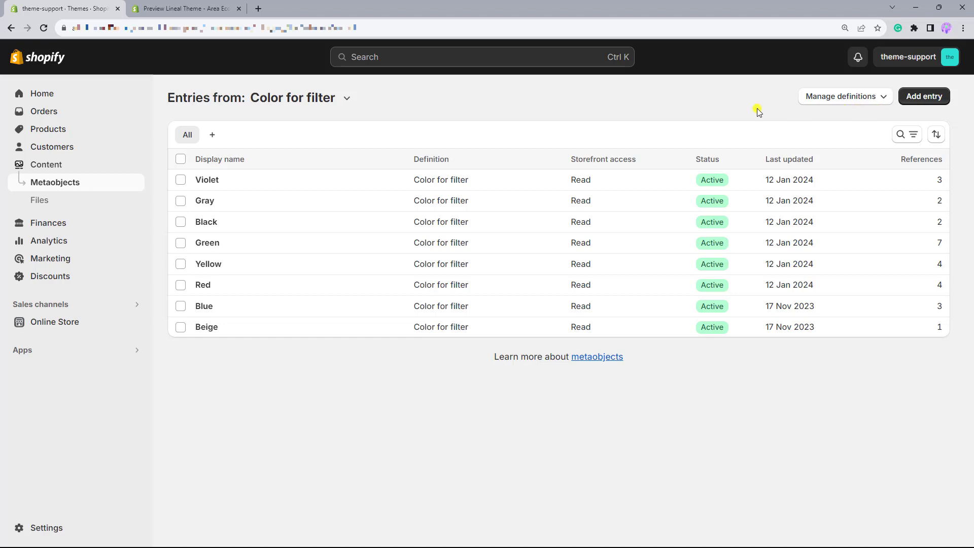
- Search the admin for Metafields, review the Filter color definition among the product metafields, and close the settings
left_click(522, 60)
type("Me")
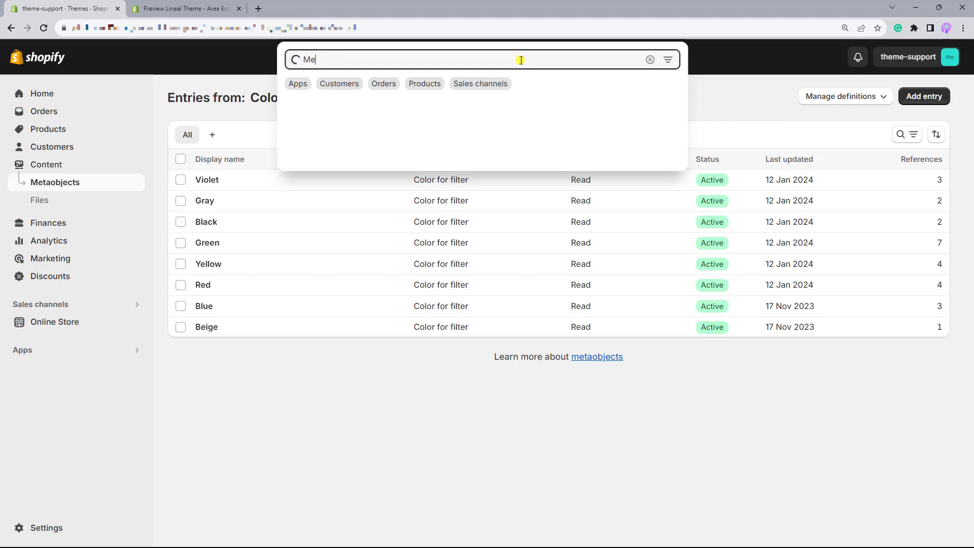
type("tafields")
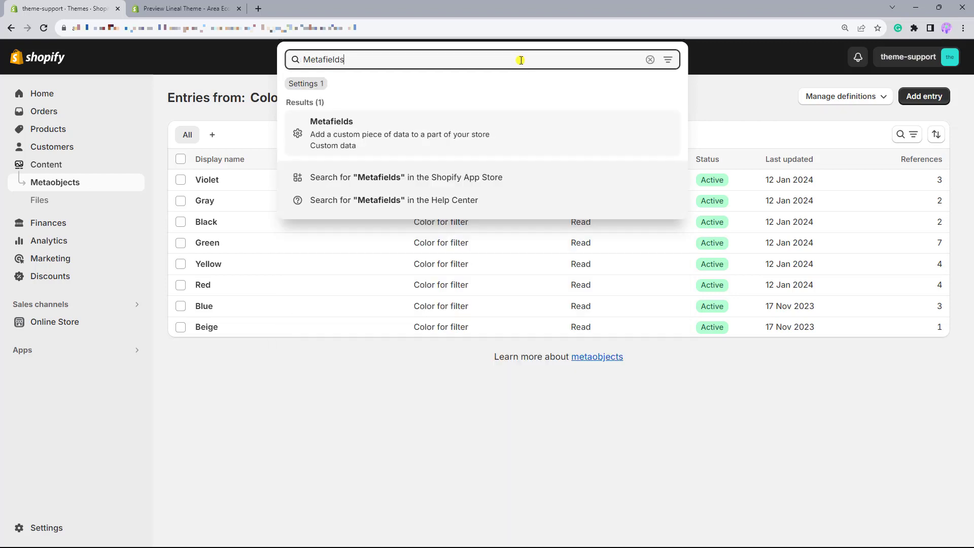
left_click(411, 131)
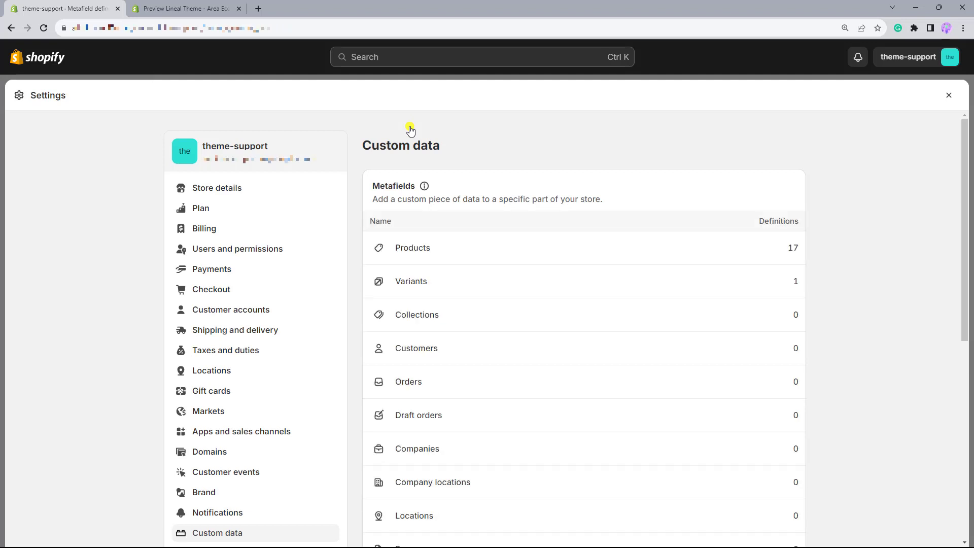
left_click(457, 249)
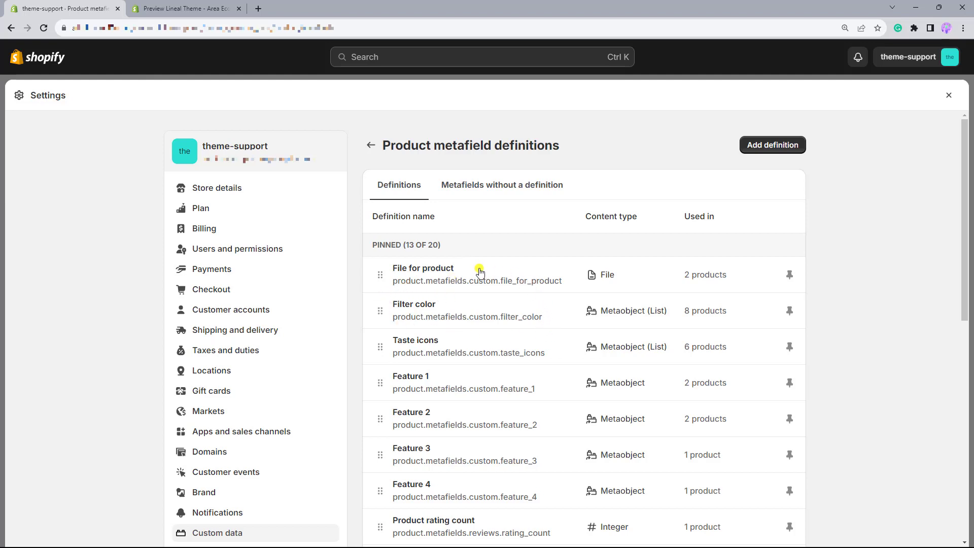
left_click(447, 315)
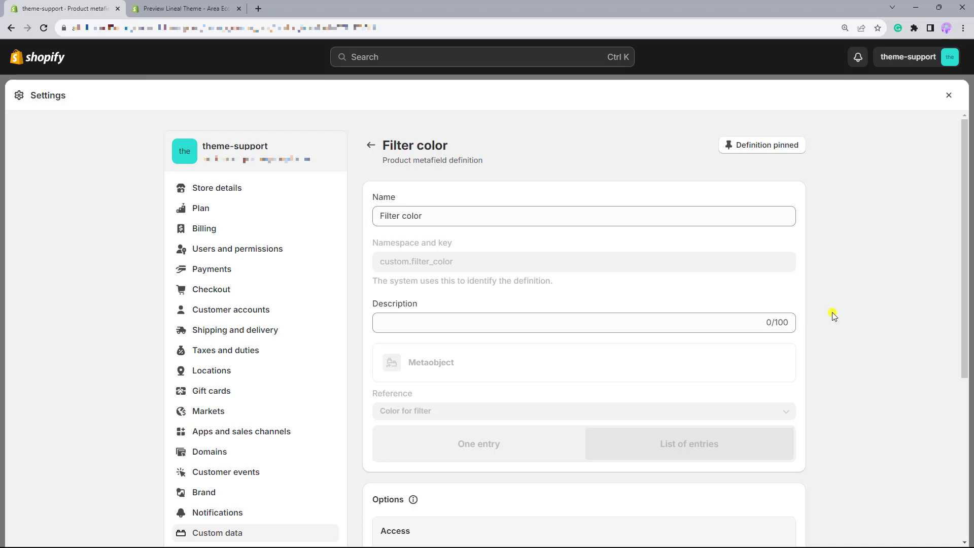
left_click(947, 95)
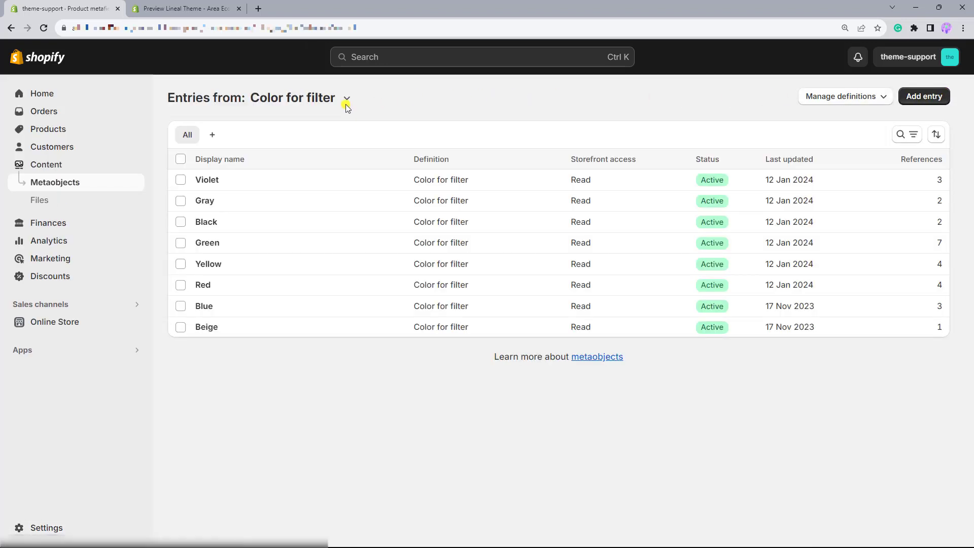
- Open the Boffin Cap product, review the entries selected in its Filter color metafield, and close the list without changes
left_click(36, 130)
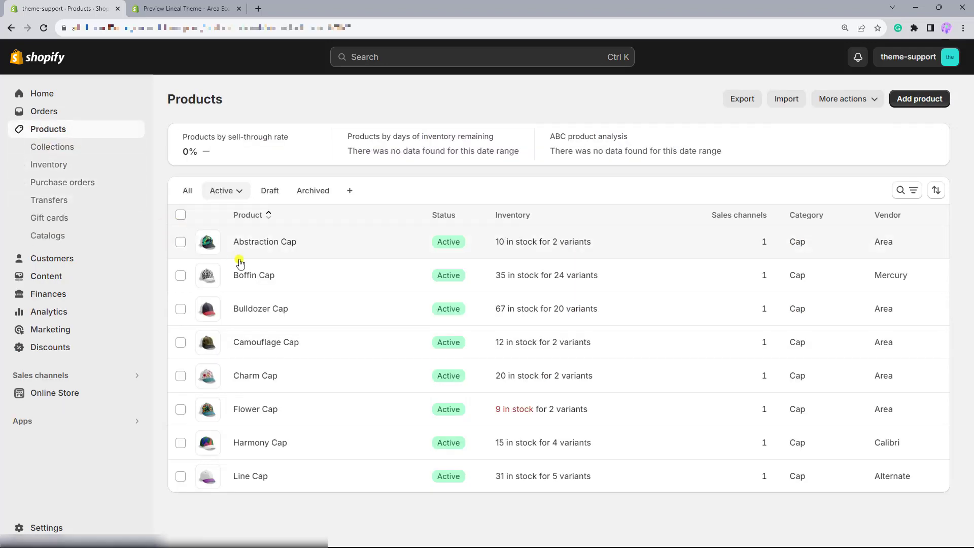
left_click(254, 275)
scroll(253, 277, "down", 20)
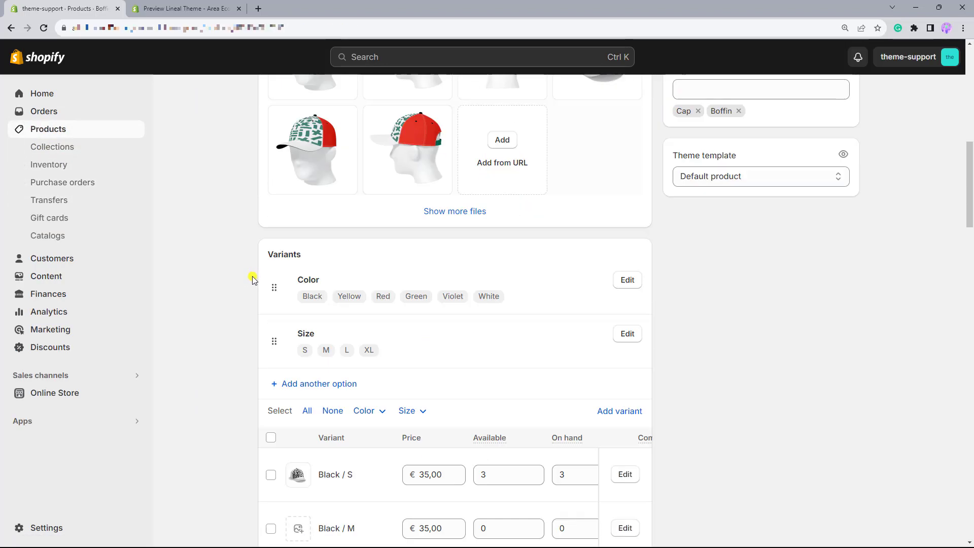
scroll(252, 281, "down", 10)
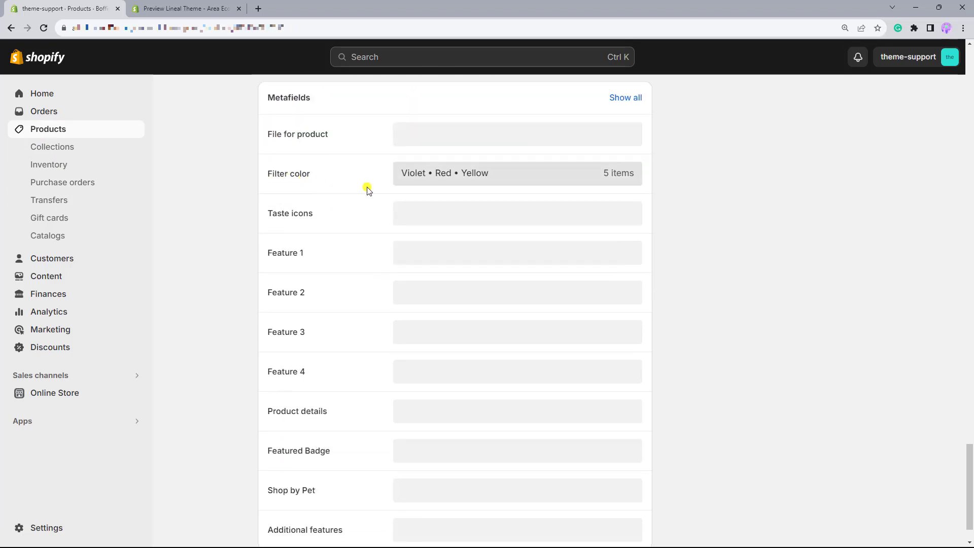
left_click(430, 175)
left_click(428, 172)
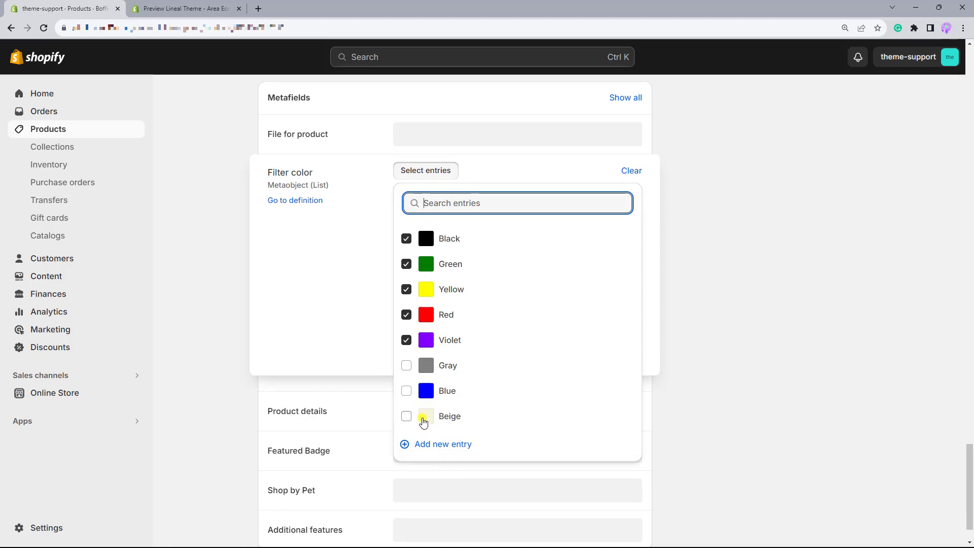
left_click(701, 225)
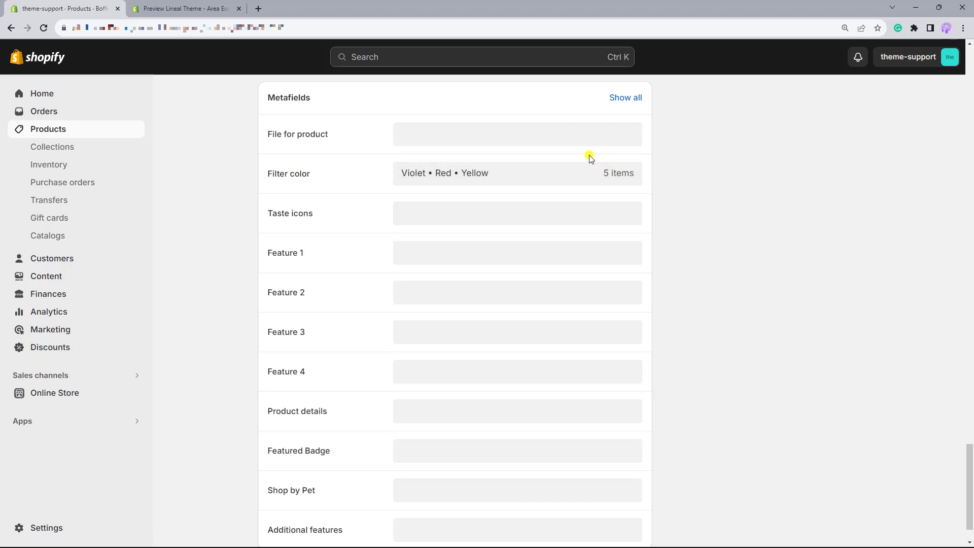
- Open the Color filter in the Search & Discovery app and inspect its source, logic and swatch display settings
left_click(22, 422)
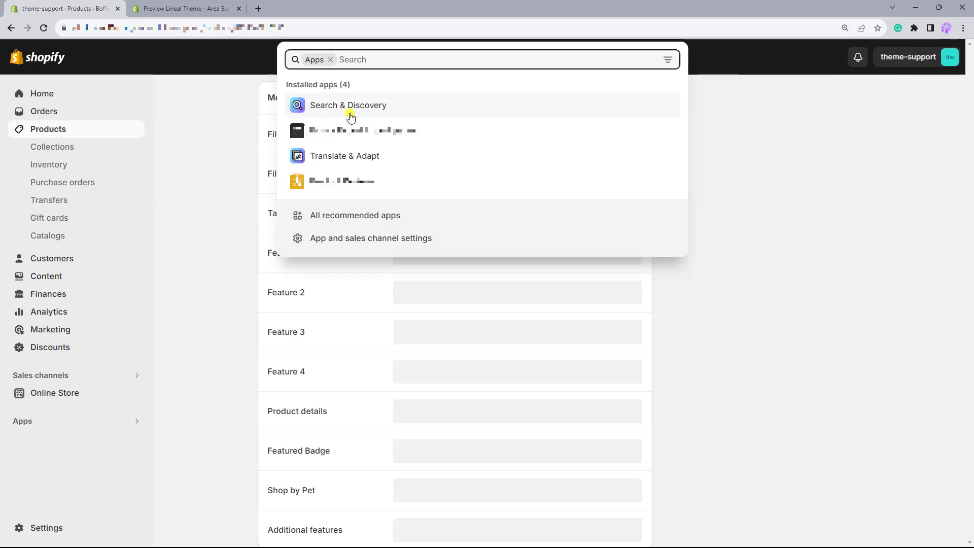
left_click(384, 107)
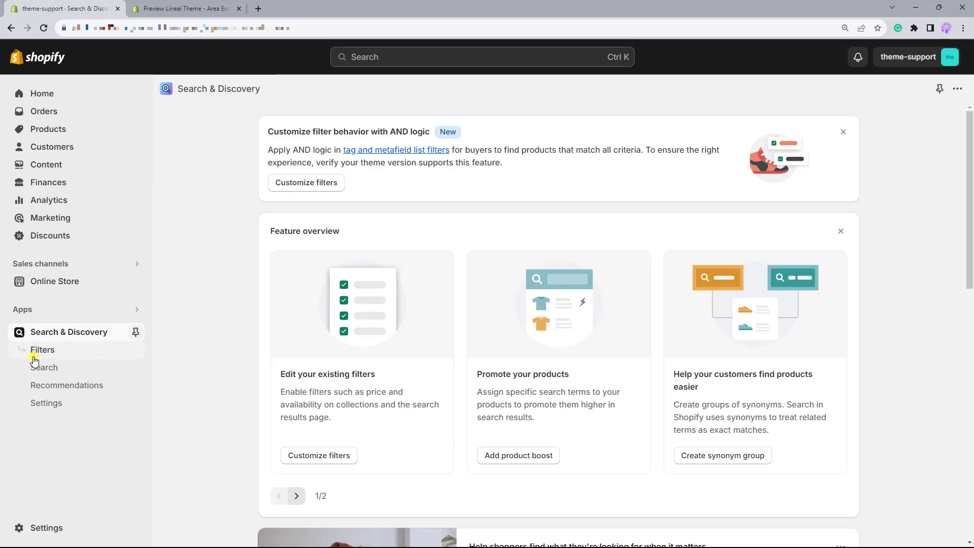
left_click(59, 359)
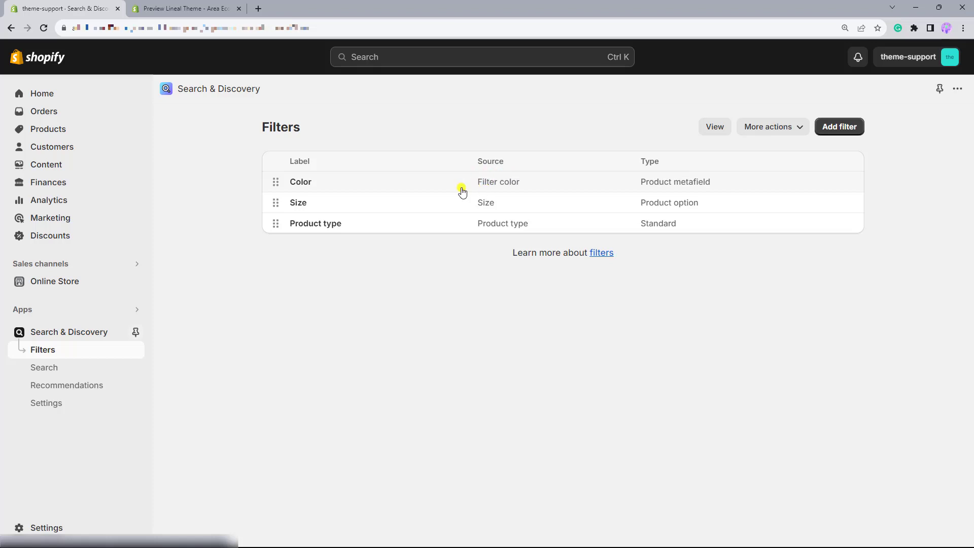
left_click(325, 187)
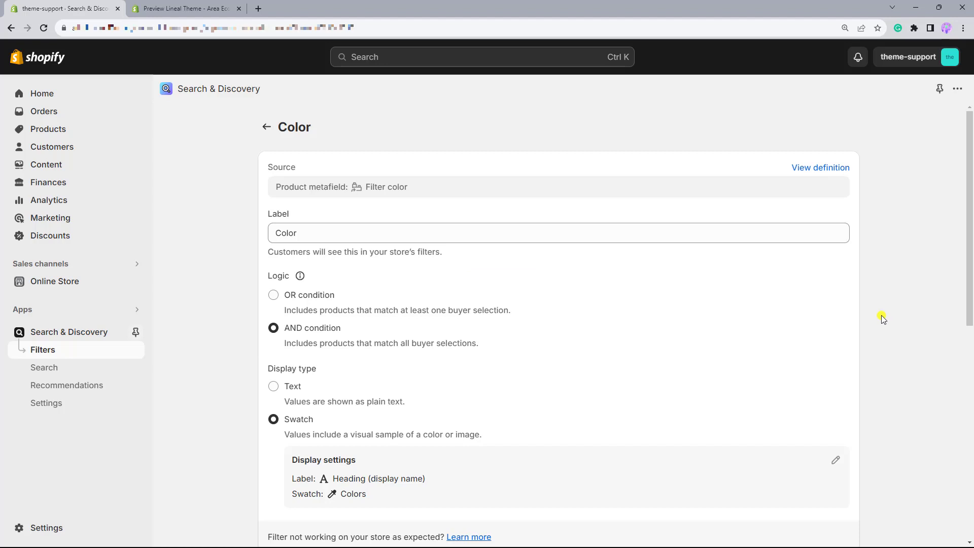
mouse_move(303, 278)
- Preview the current Area theme and open the full featured collection to examine the color swatch filter
left_click(43, 281)
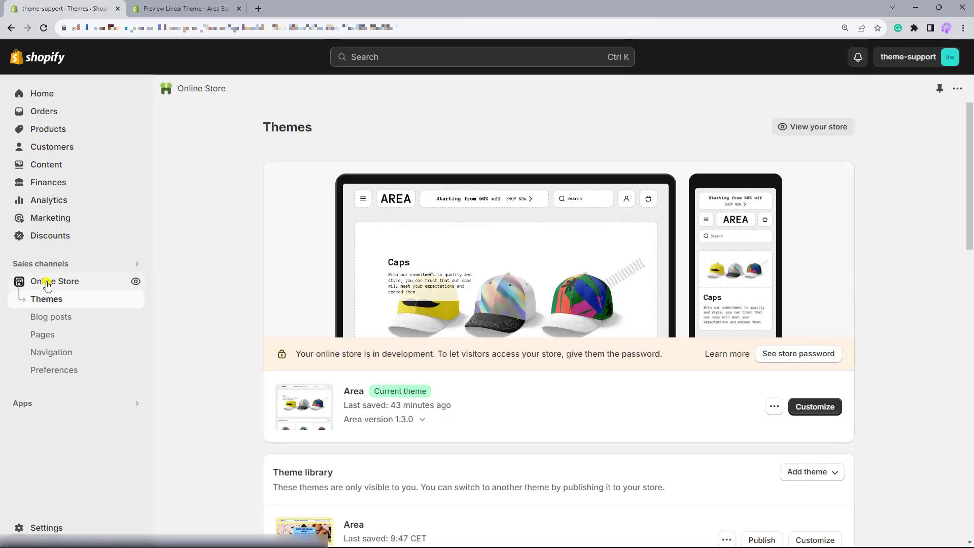
left_click(769, 410)
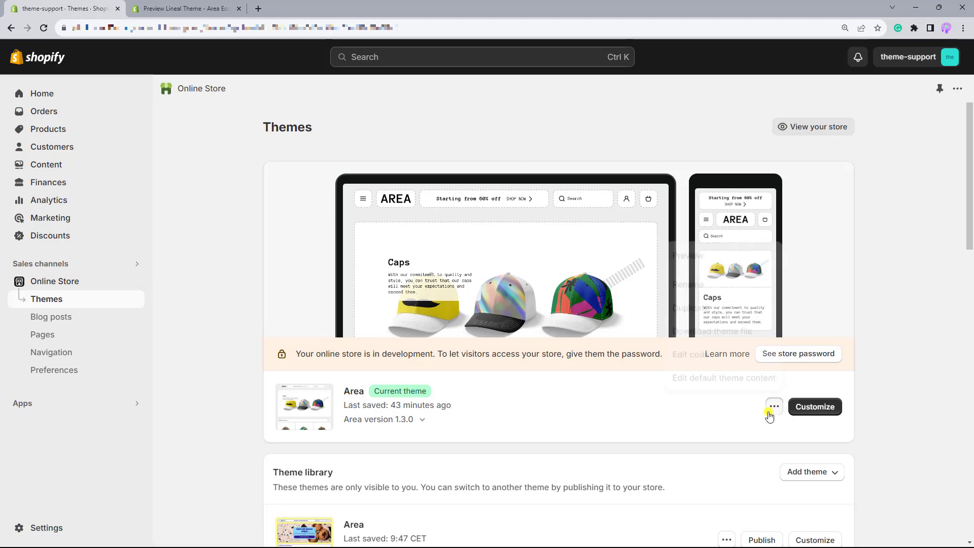
left_click(688, 259)
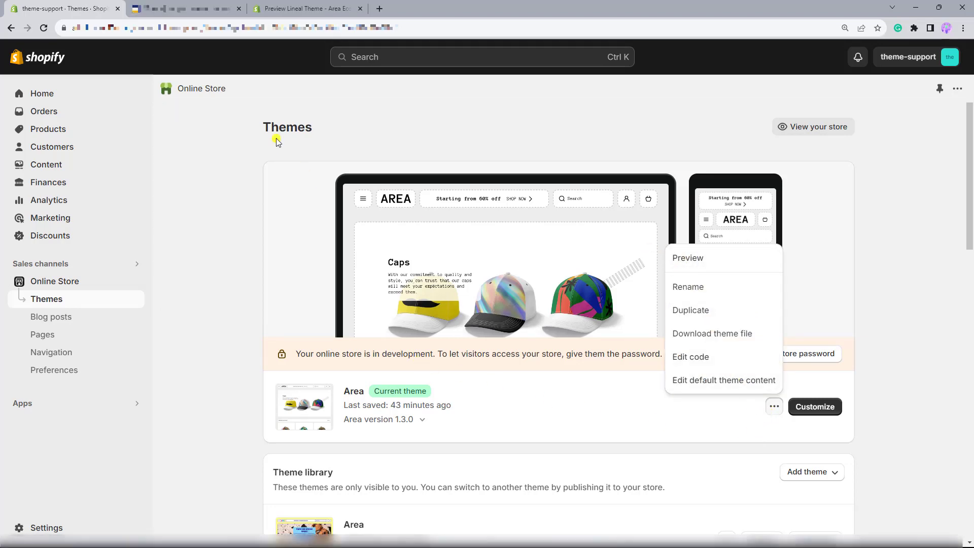
left_click(196, 7)
scroll(283, 267, "down", 5)
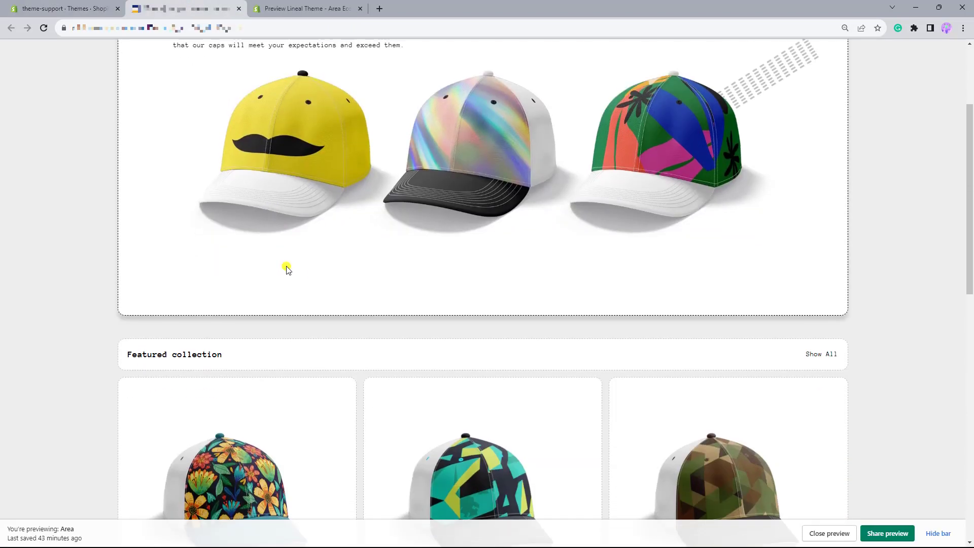
left_click(821, 252)
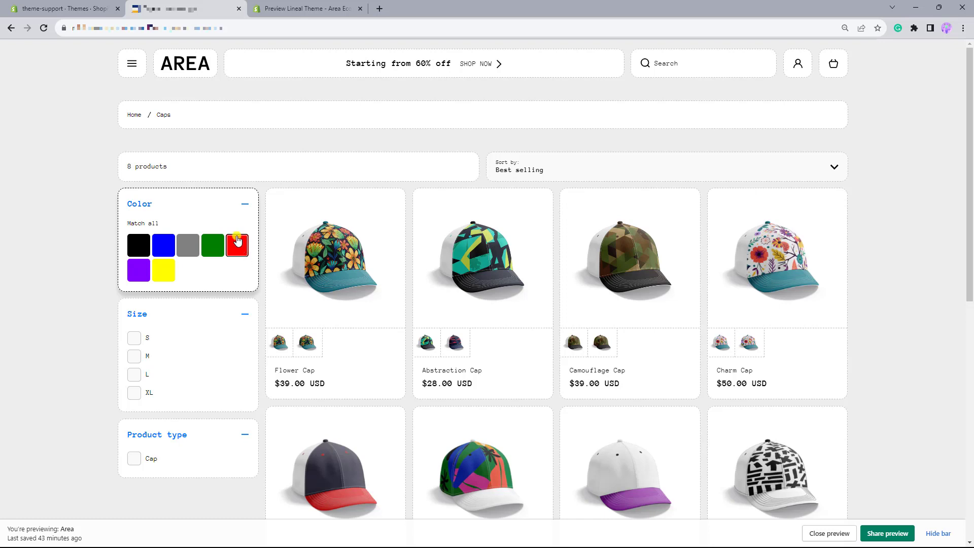
- Return to the admin and start a new metaobject definition named Image for filter in the Custom data settings
left_click(90, 10)
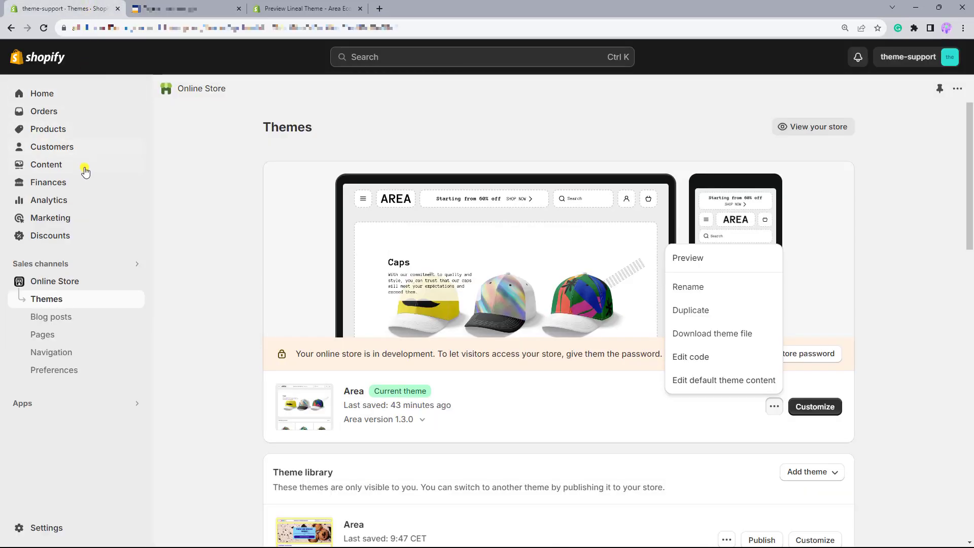
left_click(60, 533)
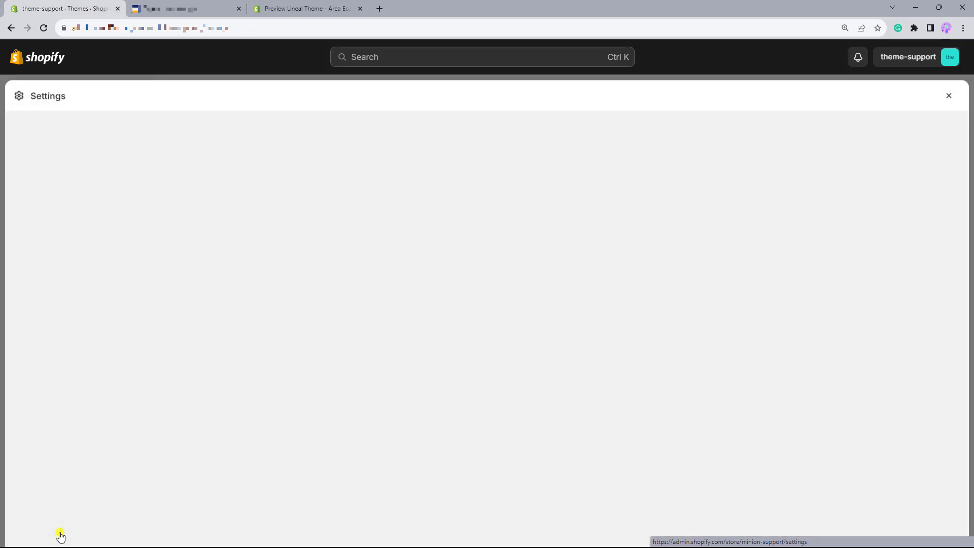
scroll(118, 464, "down", 3)
left_click(211, 392)
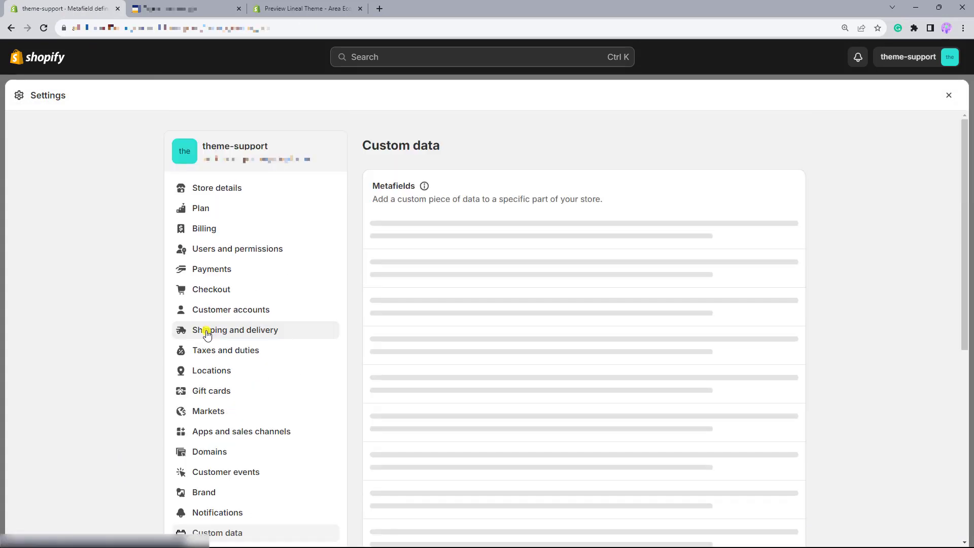
scroll(207, 335, "down", 8)
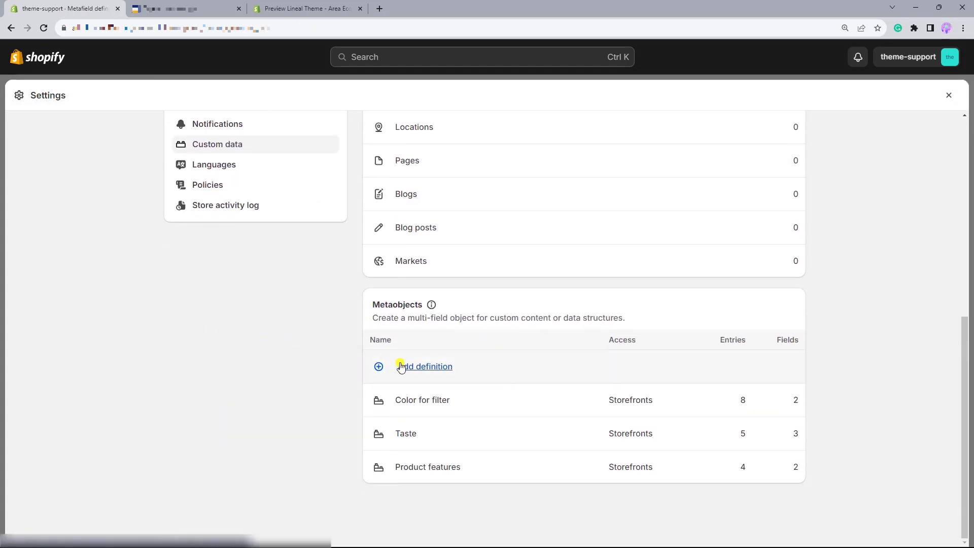
left_click(445, 369)
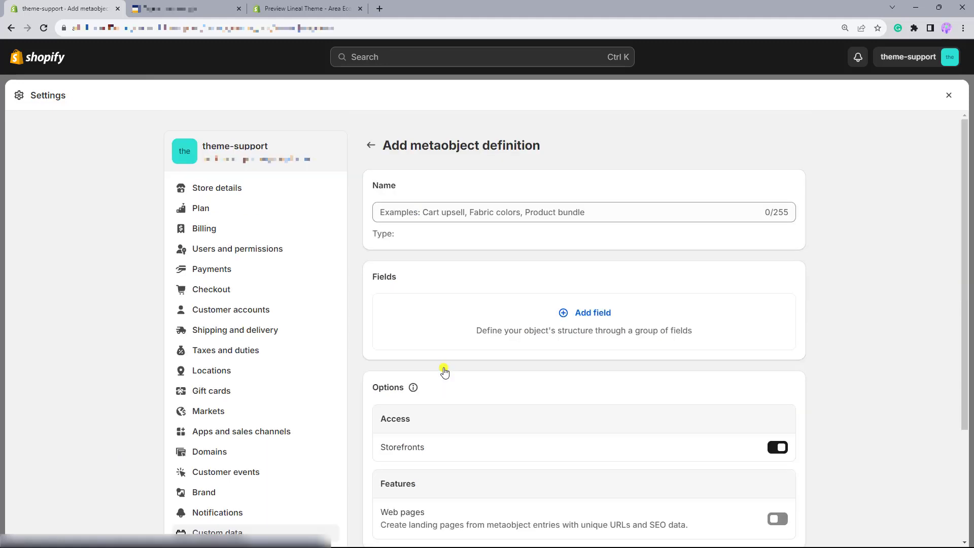
left_click(444, 208)
type("Image ")
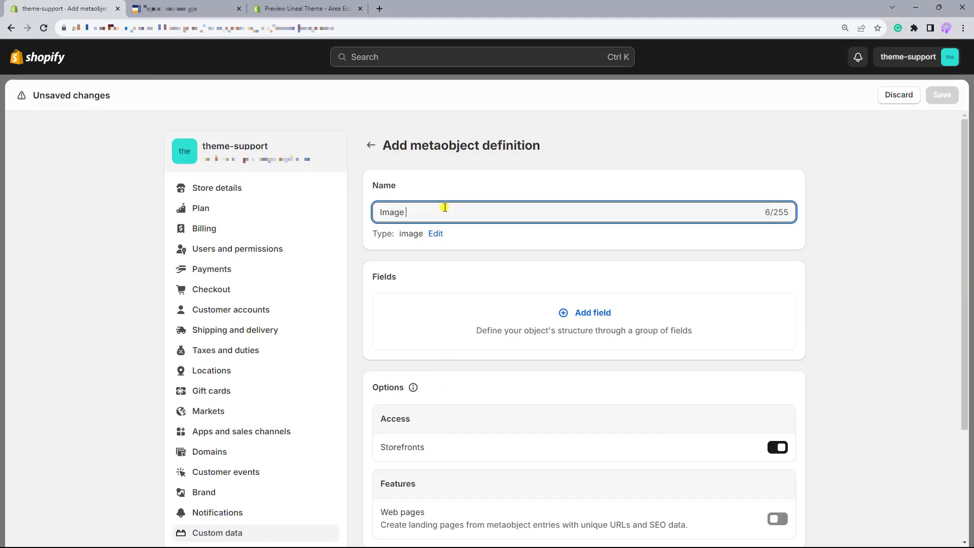
type("for filter")
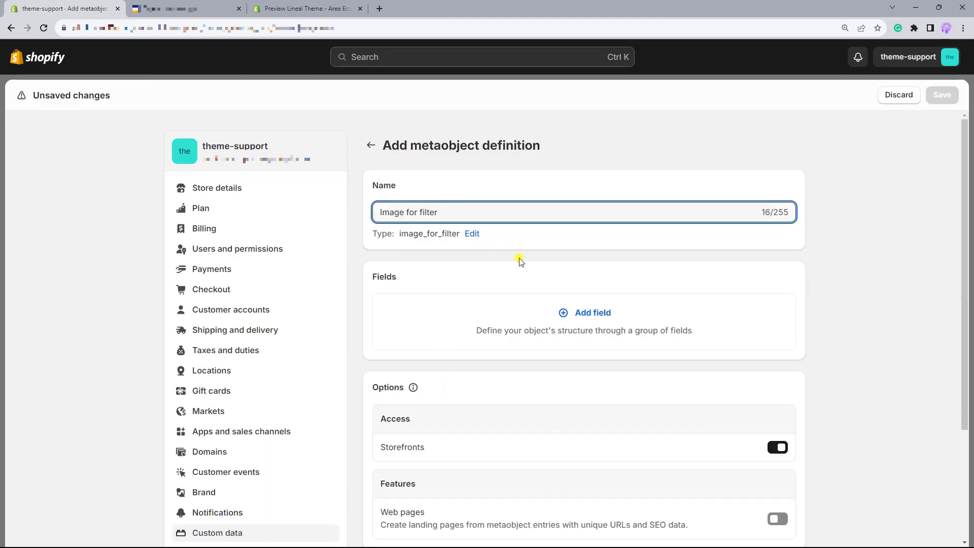
- Add a single line text field named Heading to the Image for filter definition
left_click(583, 314)
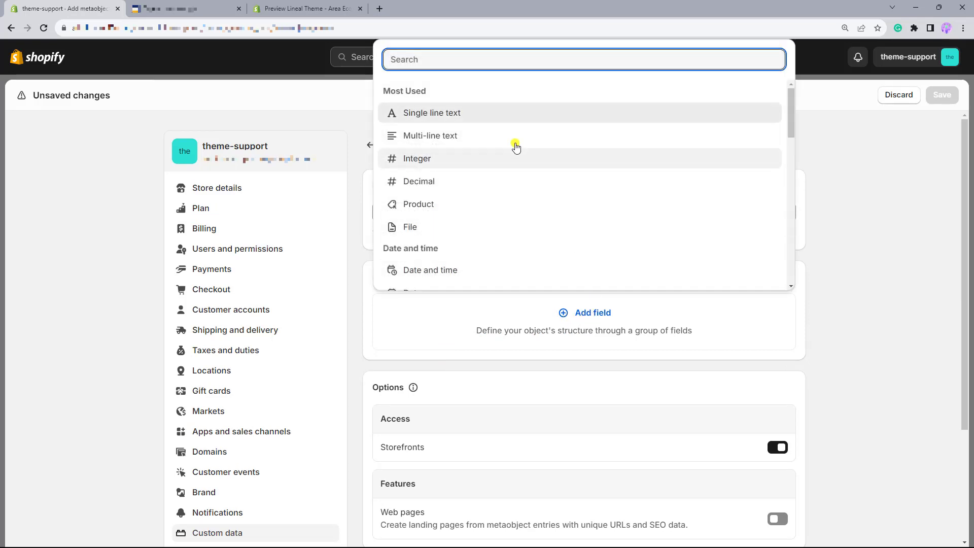
left_click(502, 113)
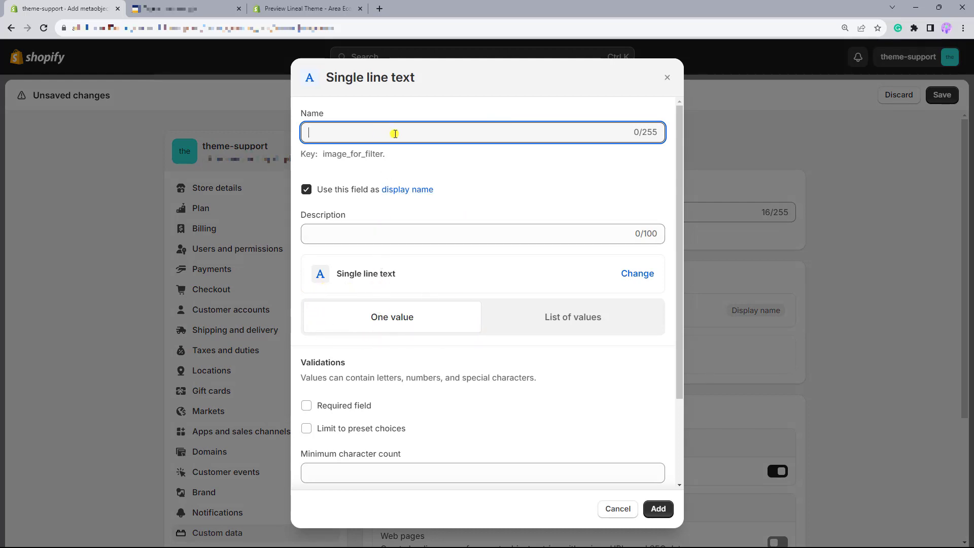
type("Heading")
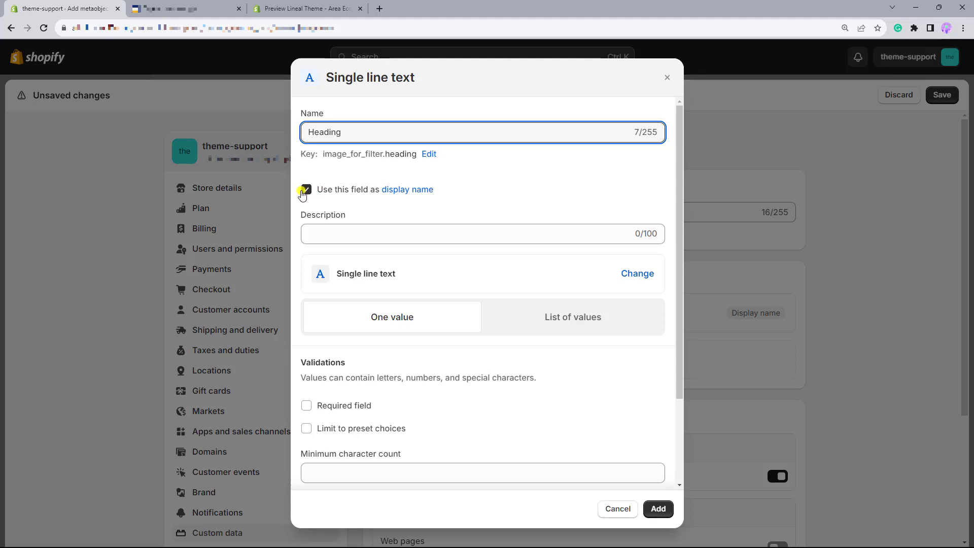
left_click(640, 509)
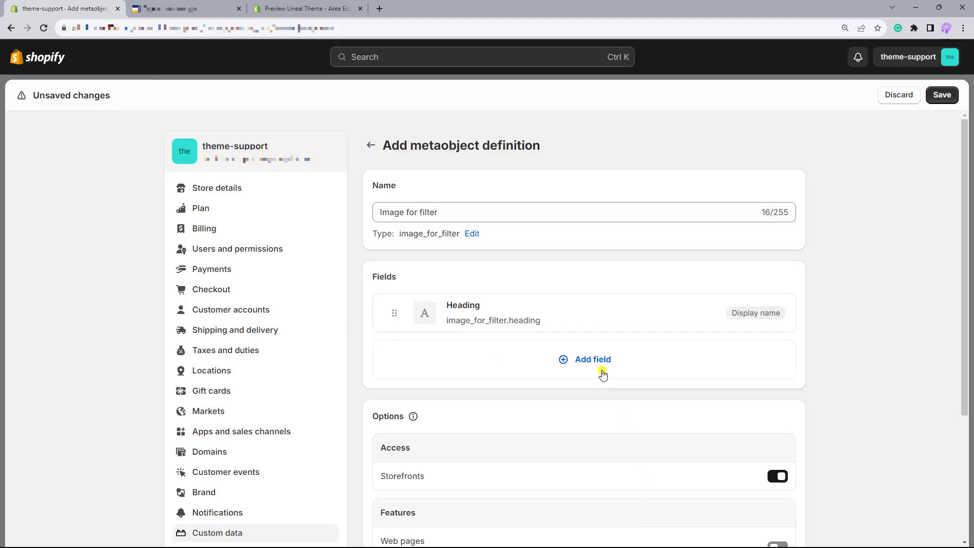
- Add a File field named Images that accepts only images, not videos, and save the metaobject definition
left_click(603, 375)
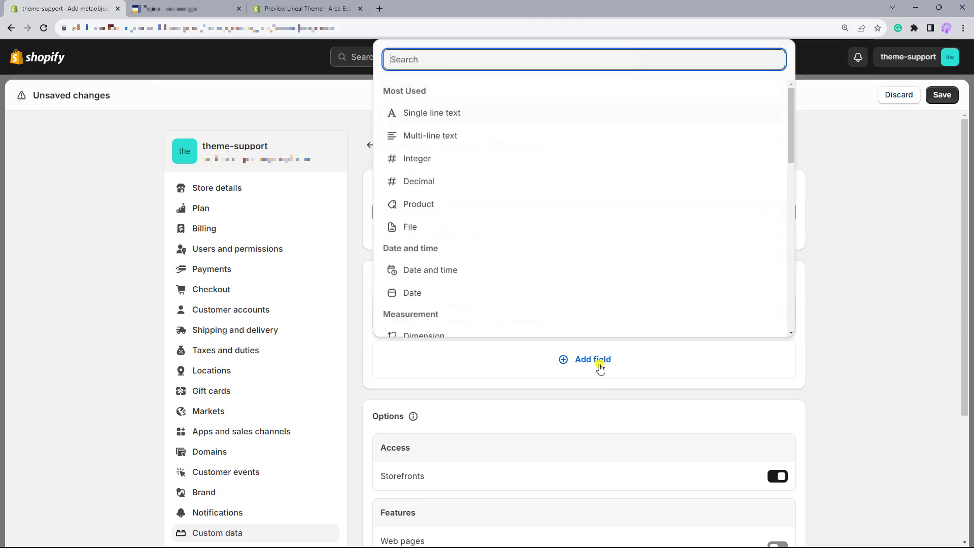
left_click(457, 233)
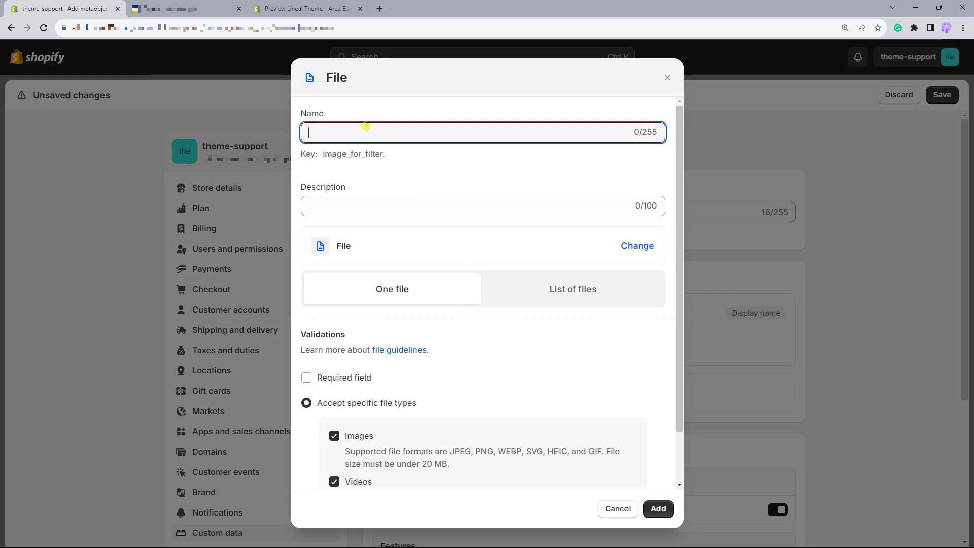
type("Images")
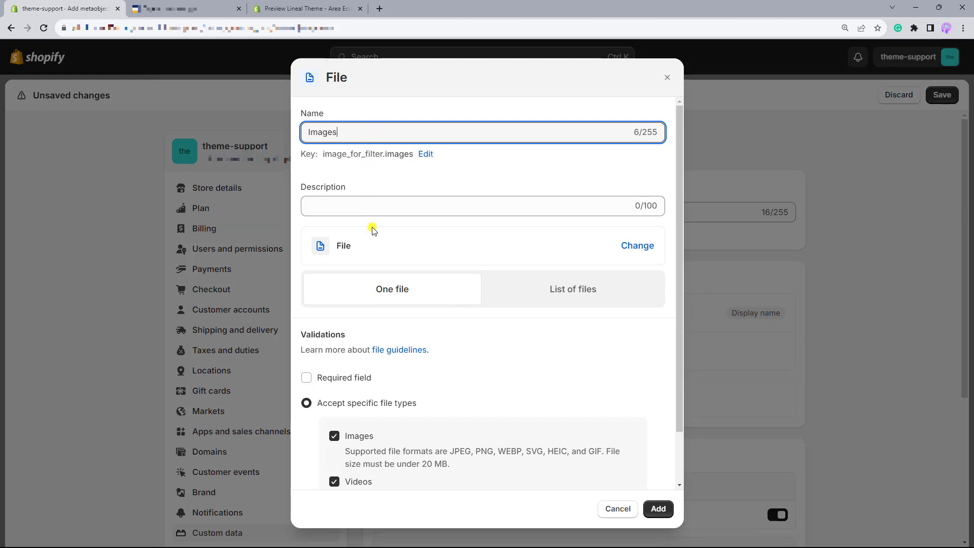
scroll(373, 231, "down", 1)
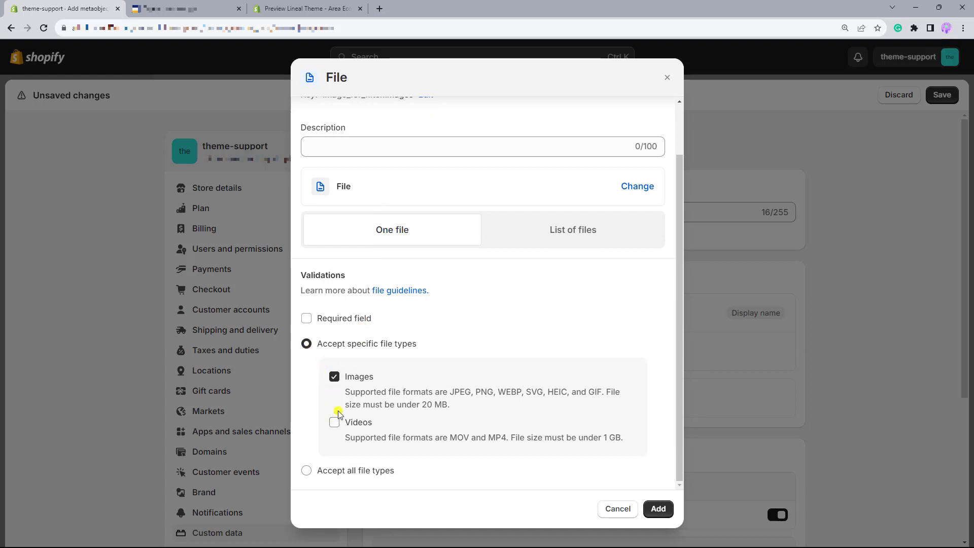
left_click(658, 510)
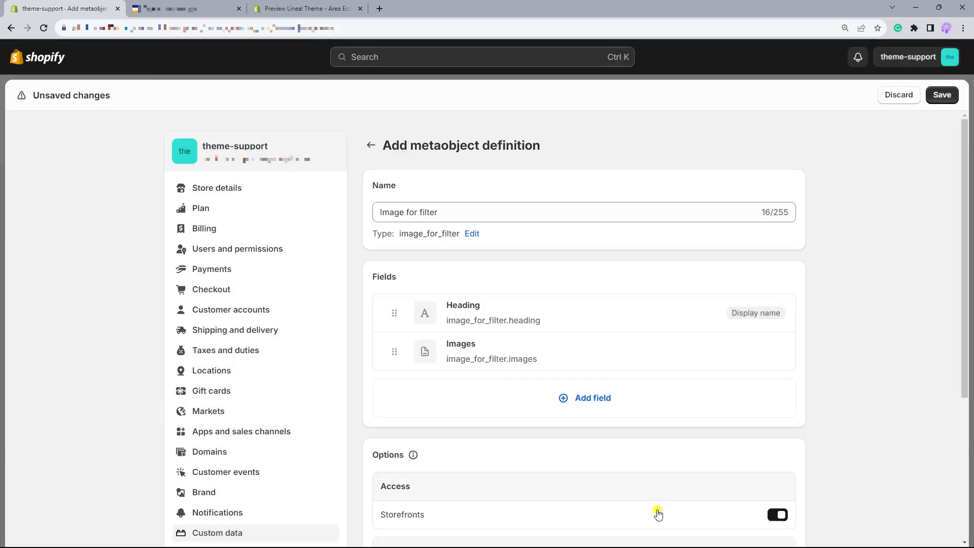
left_click(943, 95)
left_click(947, 98)
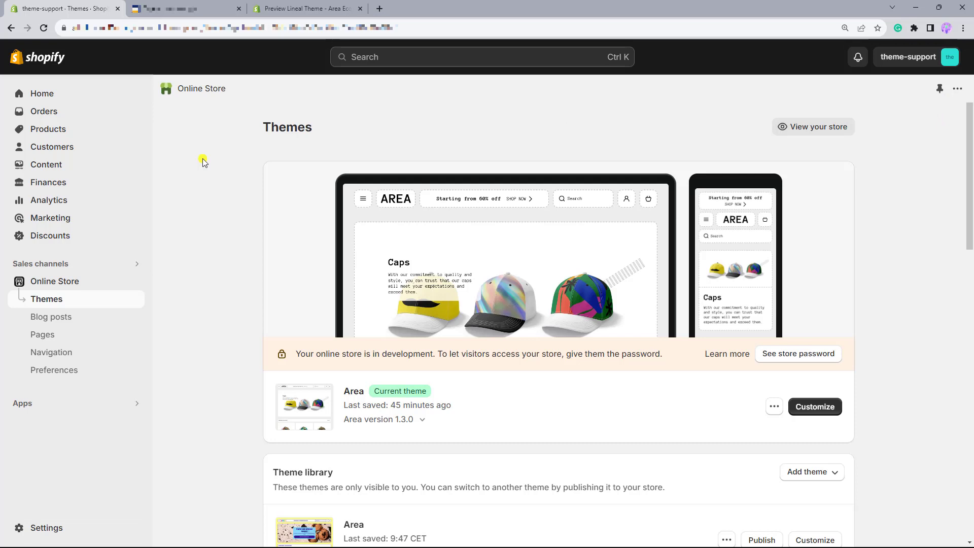
- Start a new Image for filter metaobject entry in the store's content and set its heading to Alternate
left_click(59, 163)
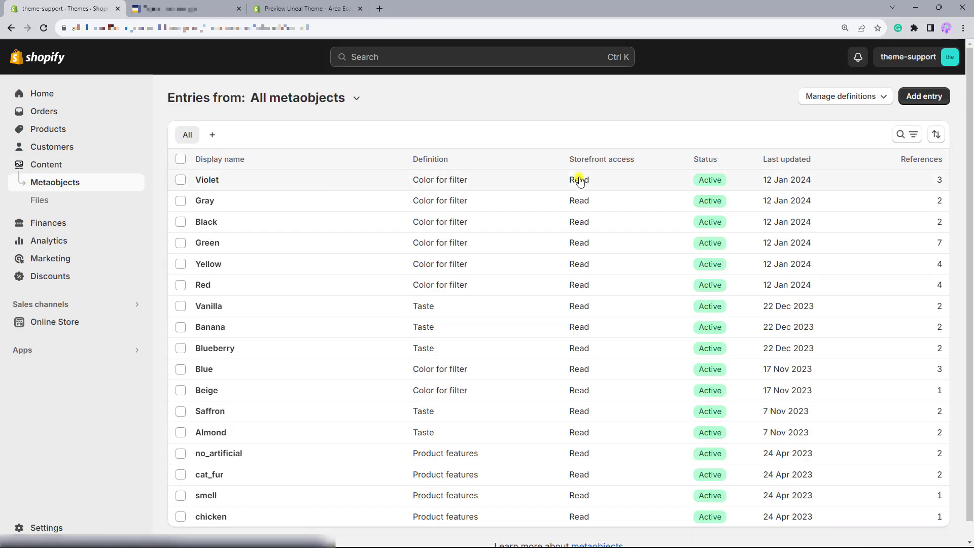
left_click(913, 98)
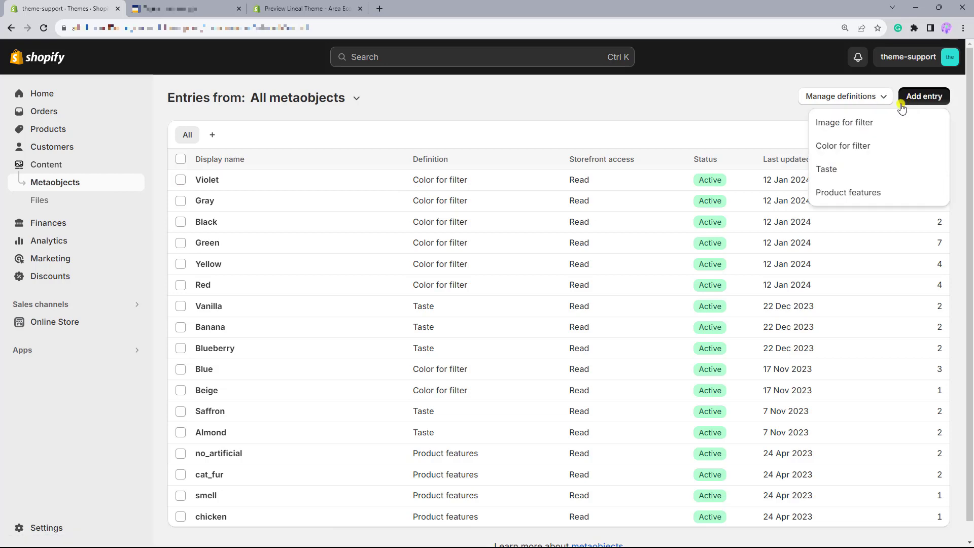
left_click(893, 127)
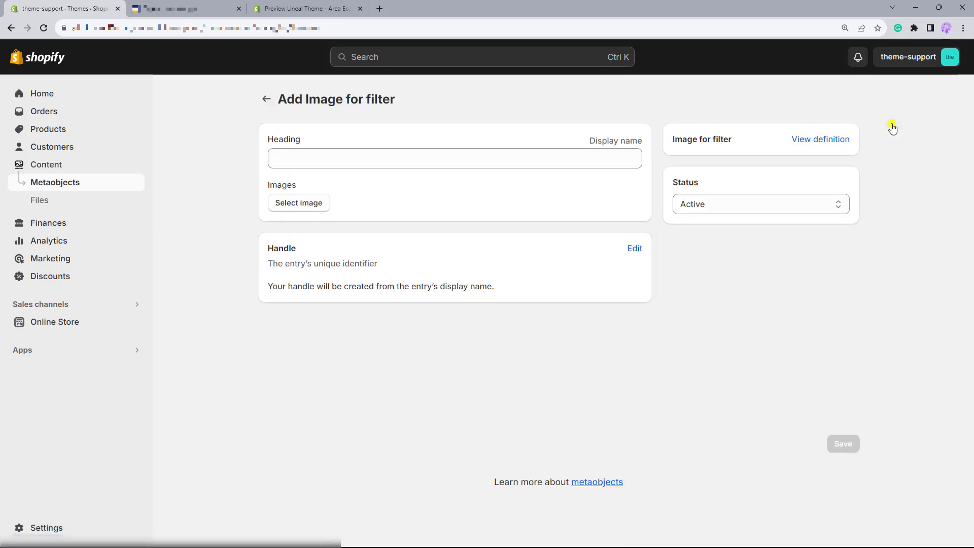
left_click(325, 154)
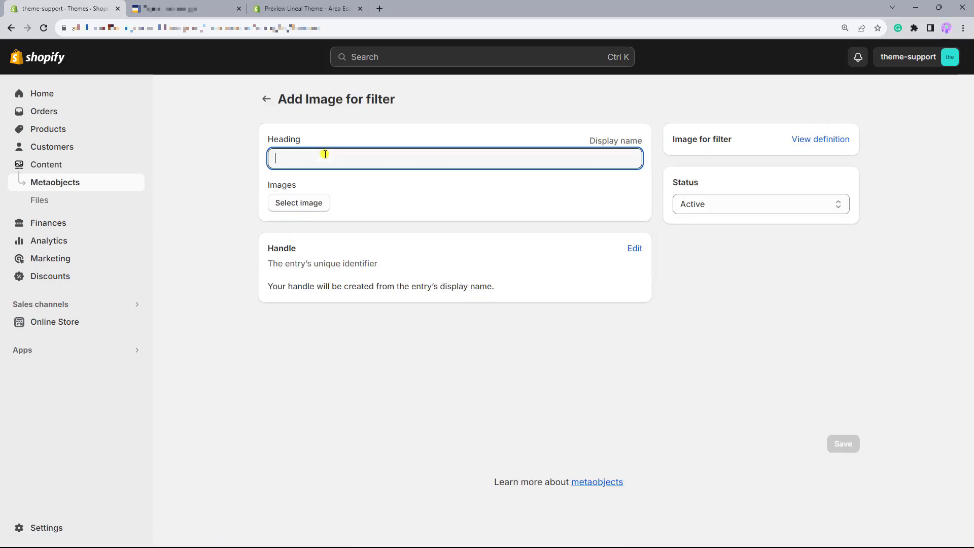
type("Alternate")
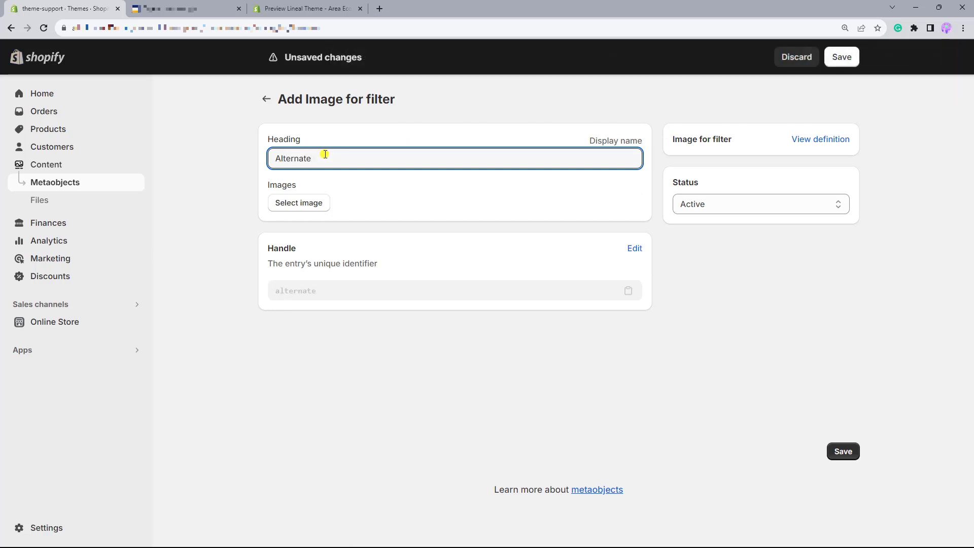
- Assign the existing alternate PNG image to the Alternate entry, save it and return to the metaobject entries
left_click(304, 203)
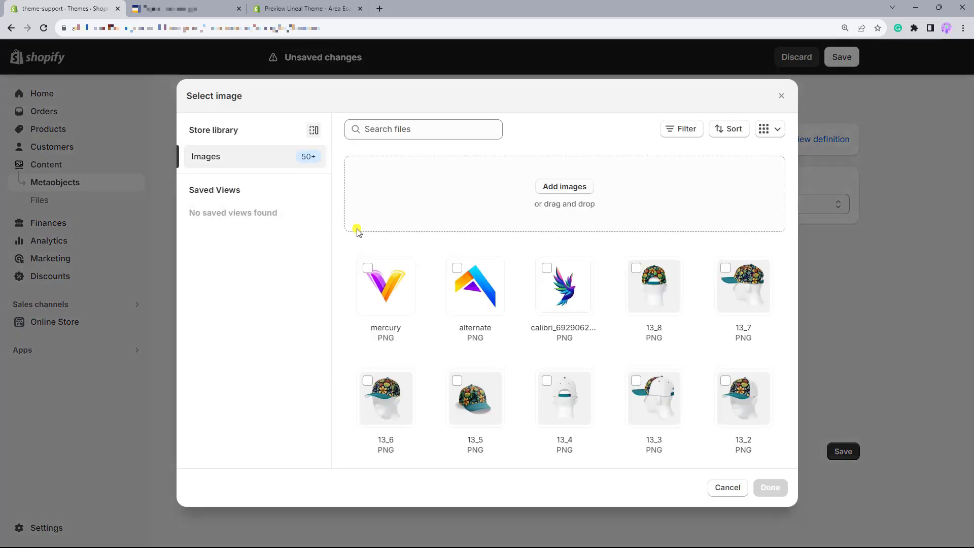
left_click(457, 269)
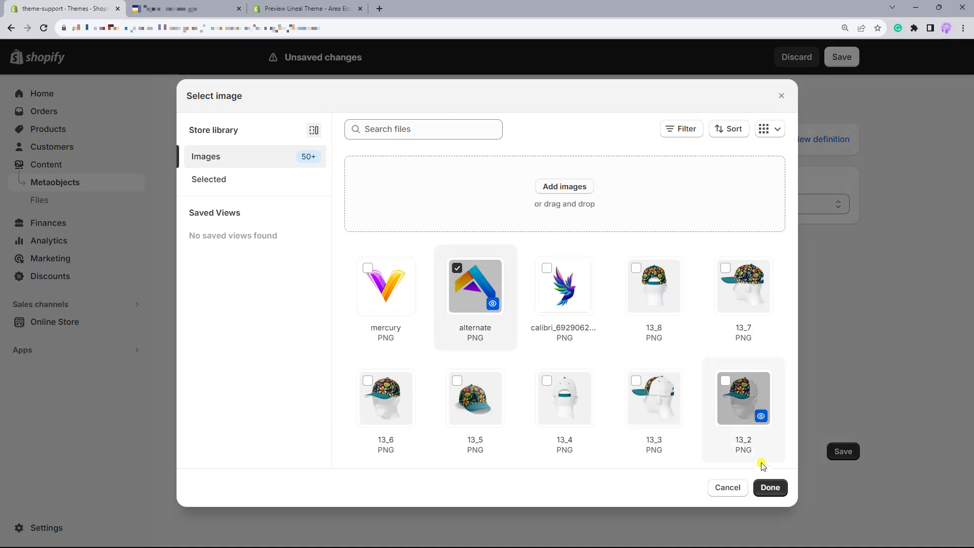
left_click(771, 488)
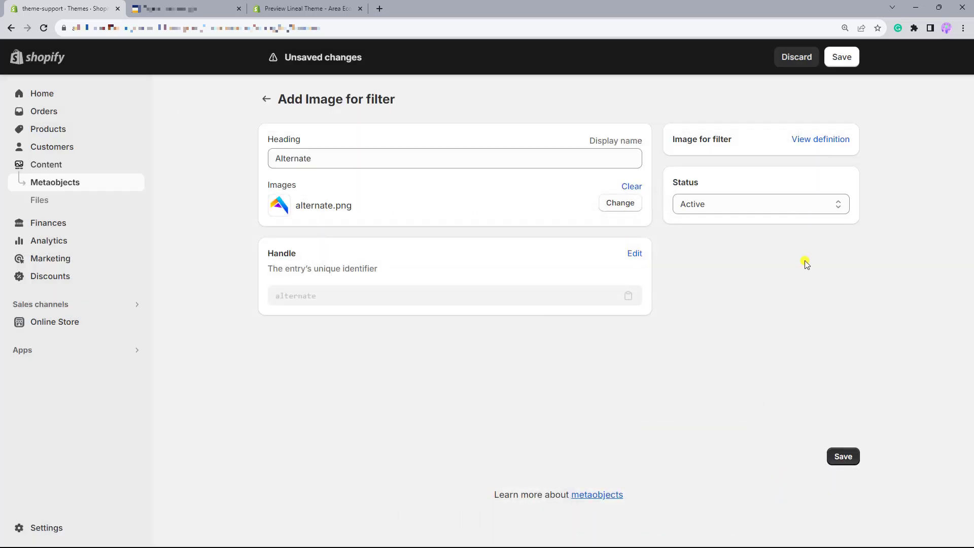
left_click(842, 57)
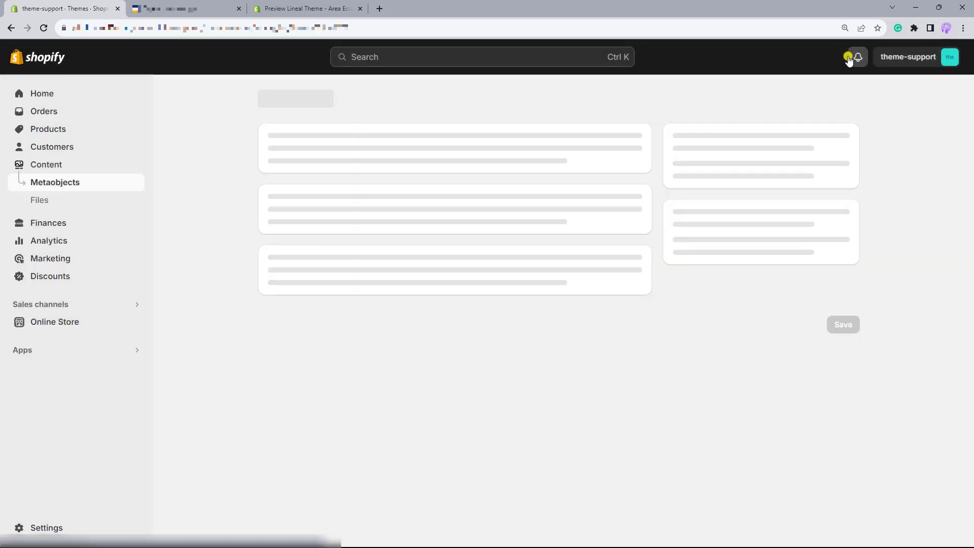
left_click(267, 100)
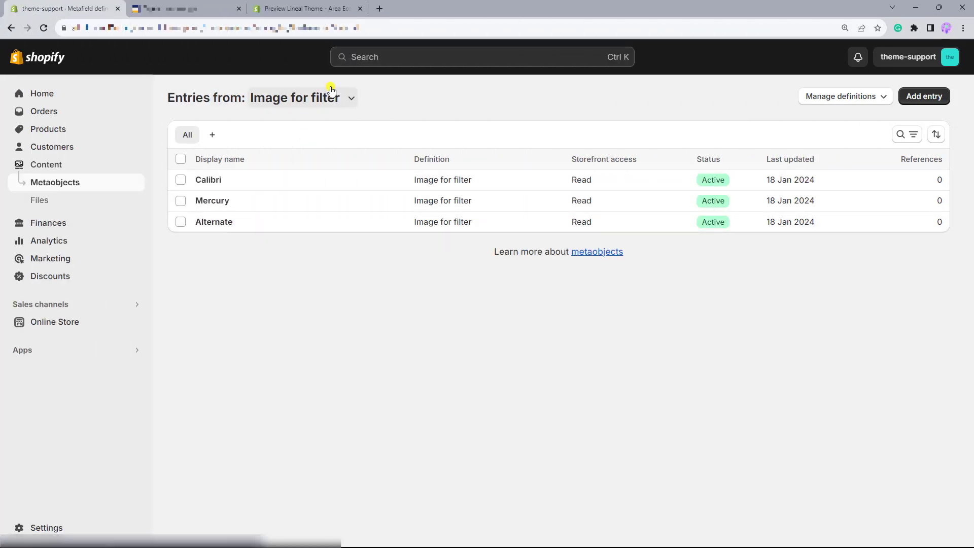
- Start a new product metafield definition named Filter image in the Custom data settings
left_click(359, 57)
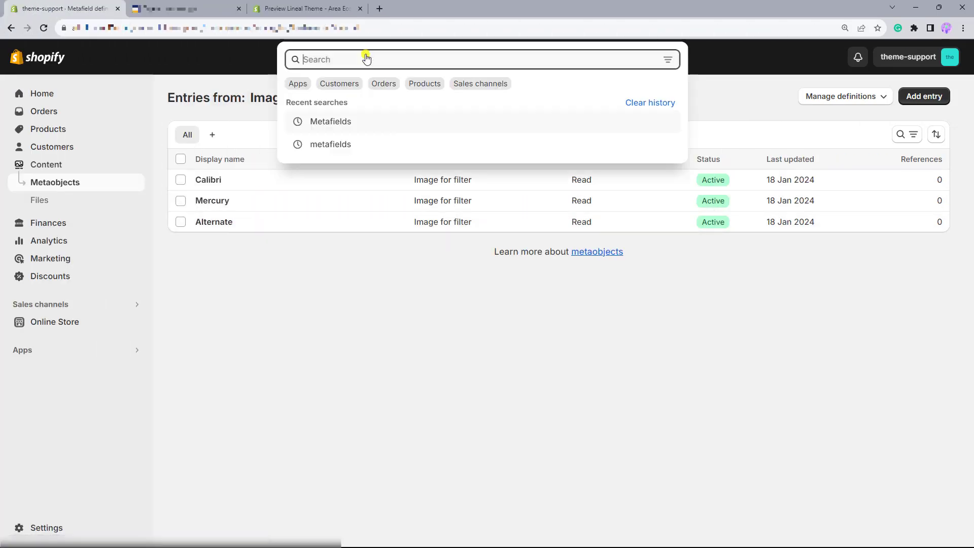
left_click(357, 124)
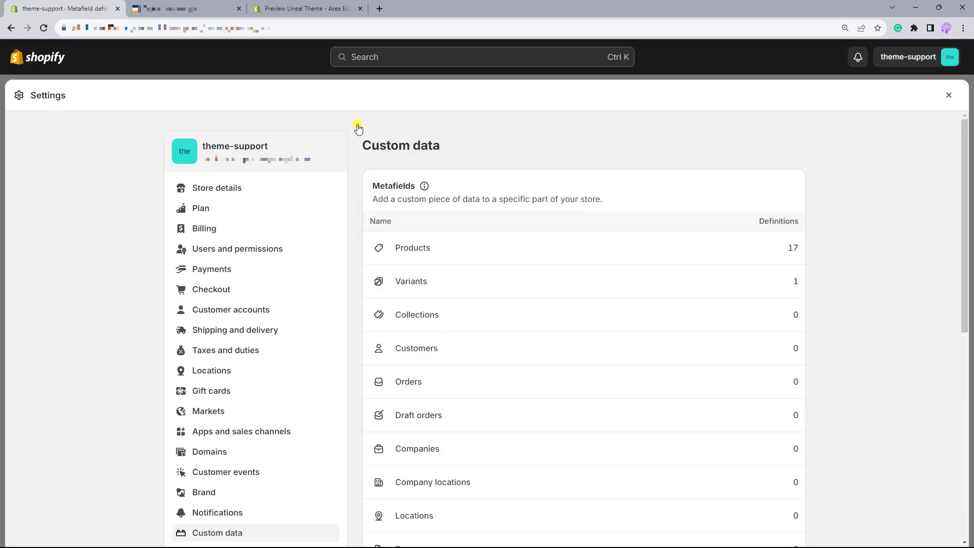
left_click(401, 248)
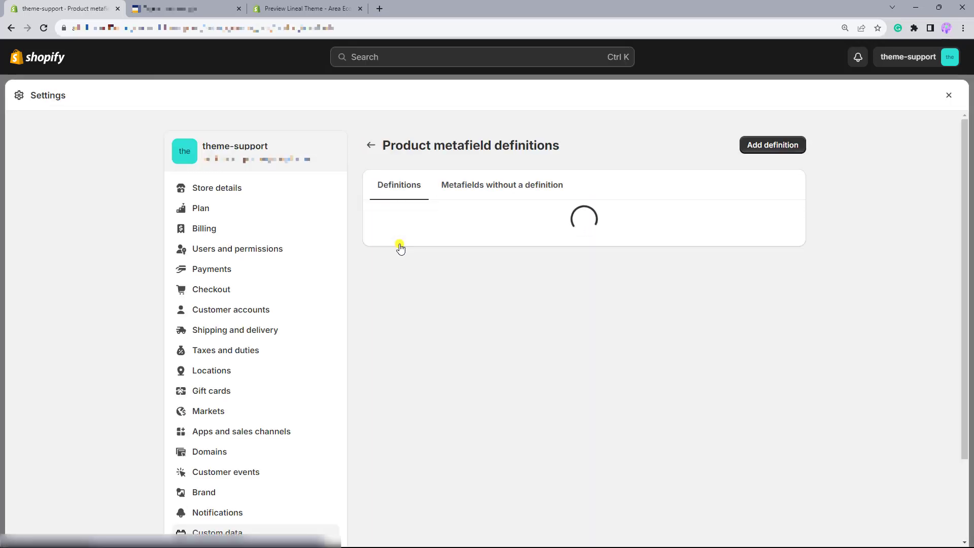
left_click(766, 147)
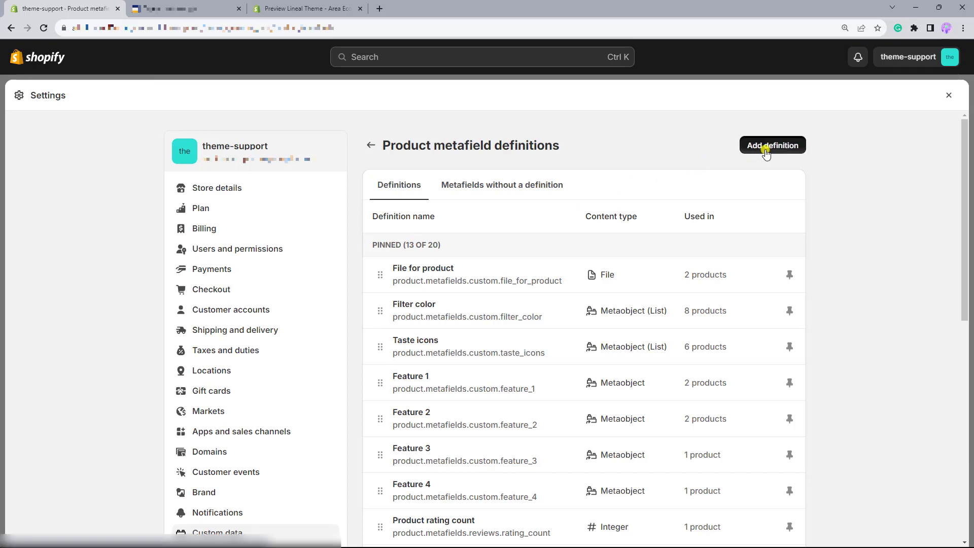
left_click(424, 202)
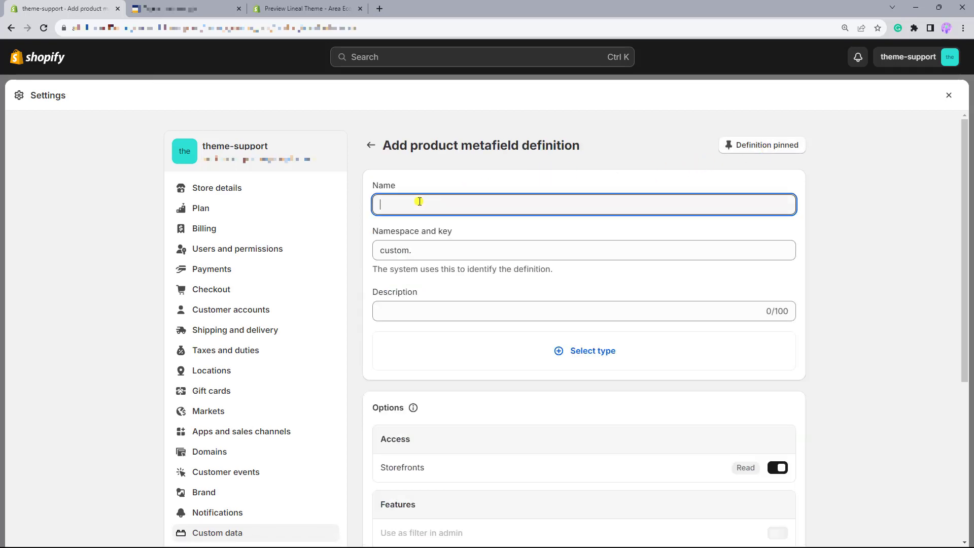
type("Filter image")
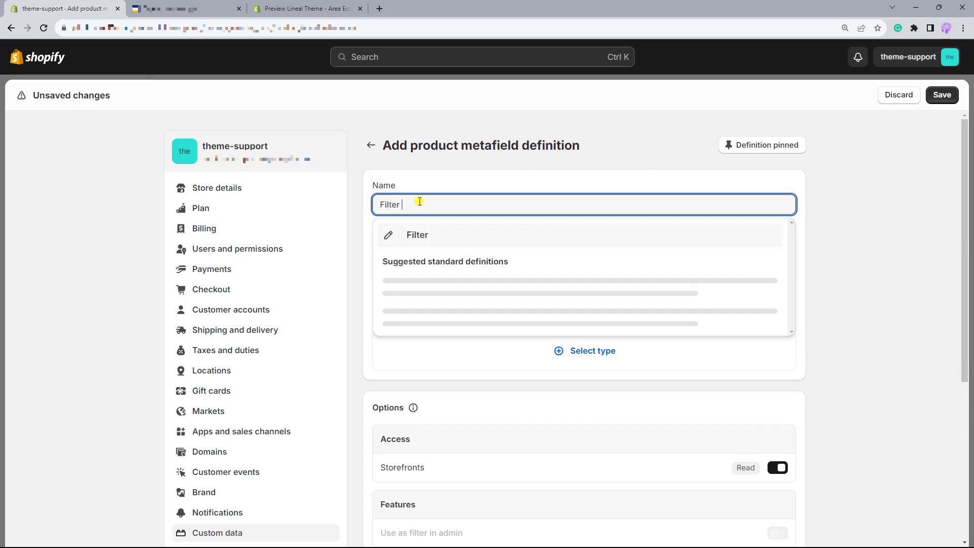
left_click(426, 233)
left_click_drag(463, 248, 376, 250)
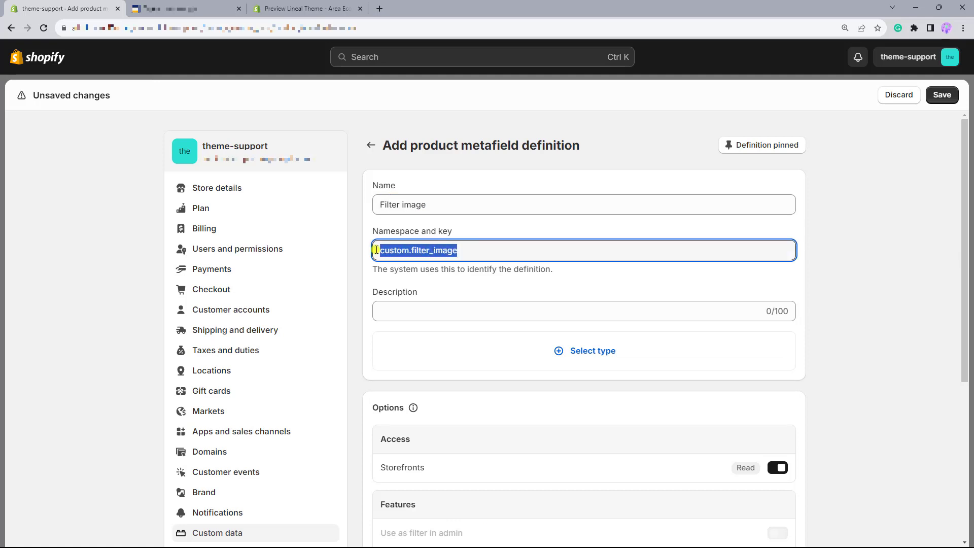
left_click(506, 293)
- Make the Filter image metafield a metaobject list of entries referencing Image for filter, save it and close the settings
left_click(585, 352)
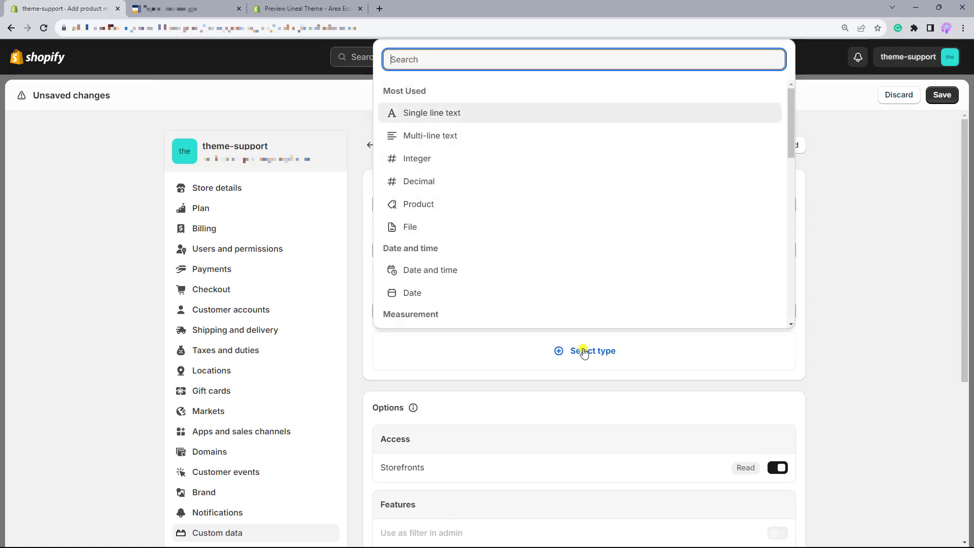
scroll(505, 277, "down", 5)
scroll(504, 277, "down", 4)
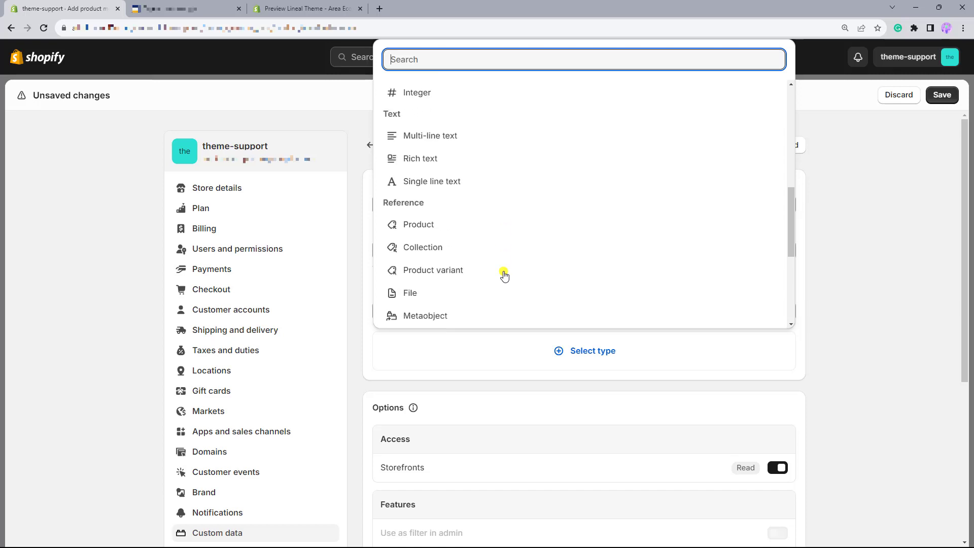
left_click(505, 274)
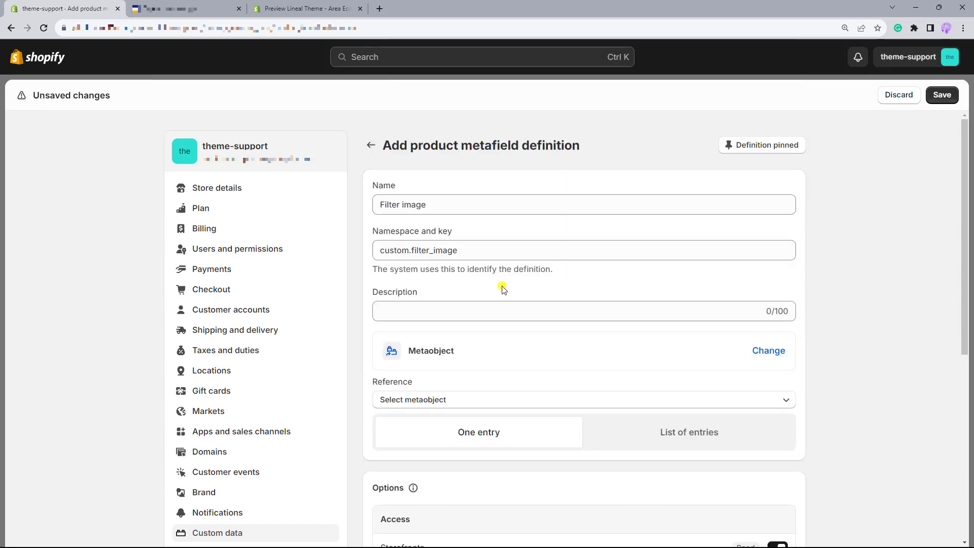
left_click(479, 401)
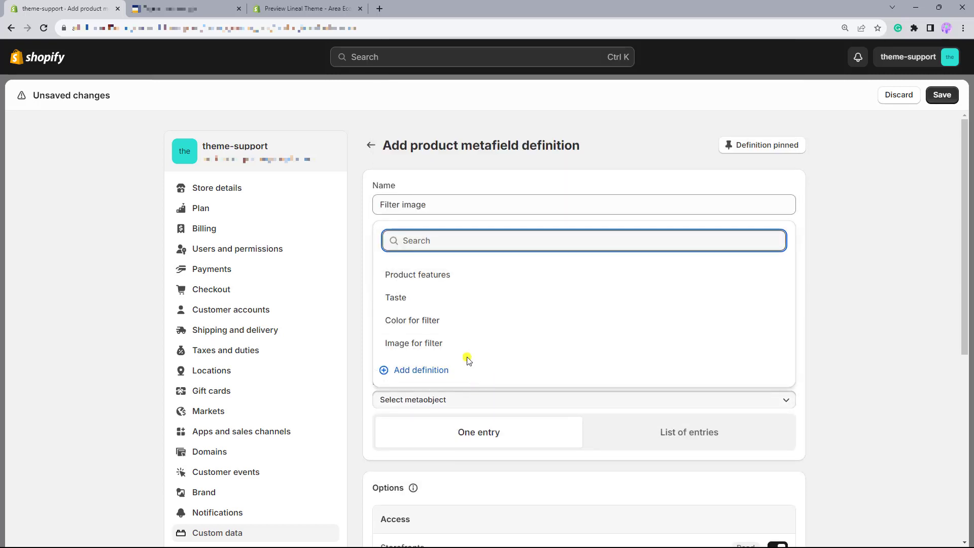
left_click(460, 347)
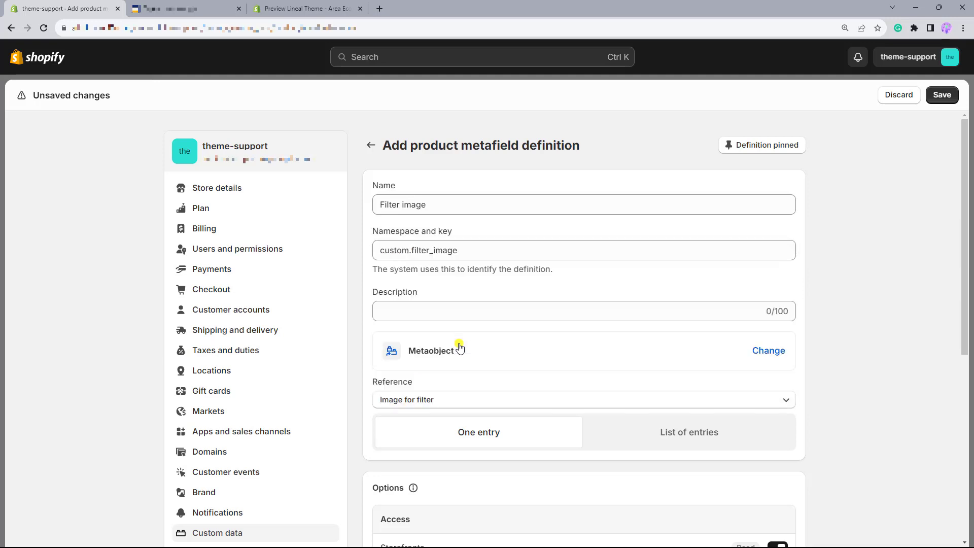
left_click(659, 442)
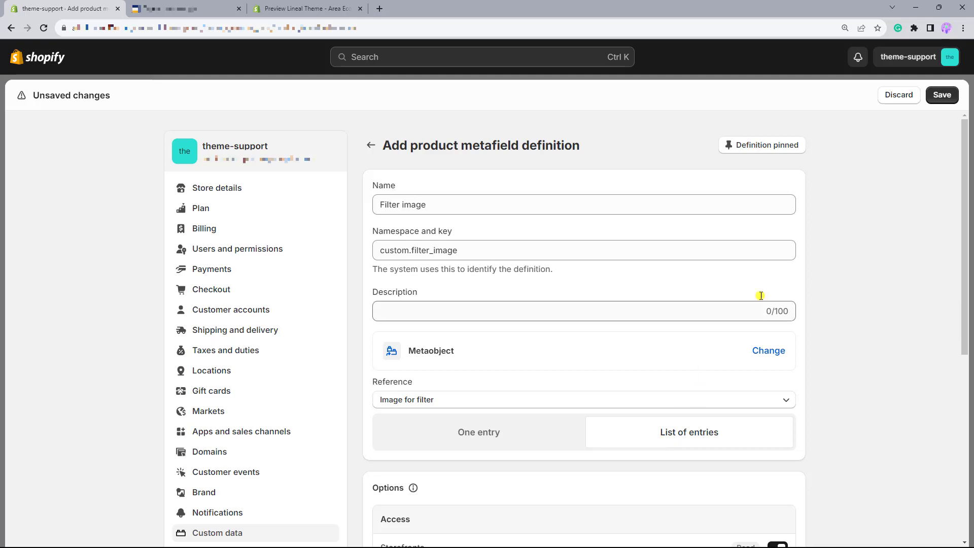
left_click(944, 96)
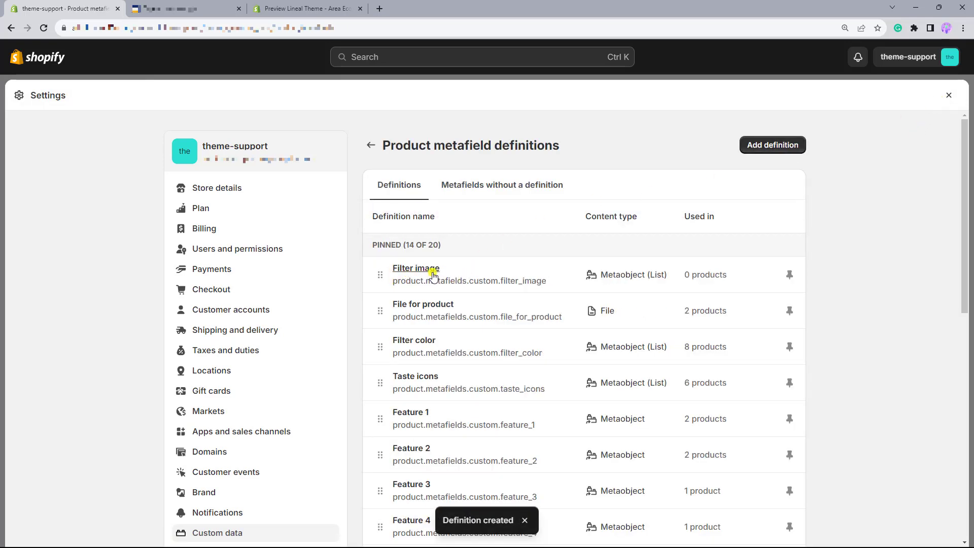
left_click(950, 96)
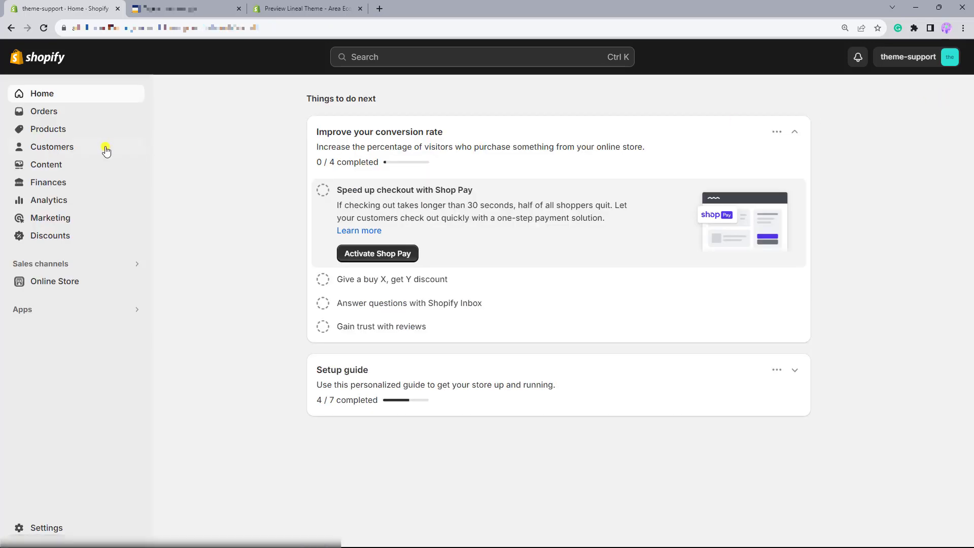
- Assign the Calibri entry to the Filter image metafield of the Abstraction Cap product and save the product
left_click(48, 128)
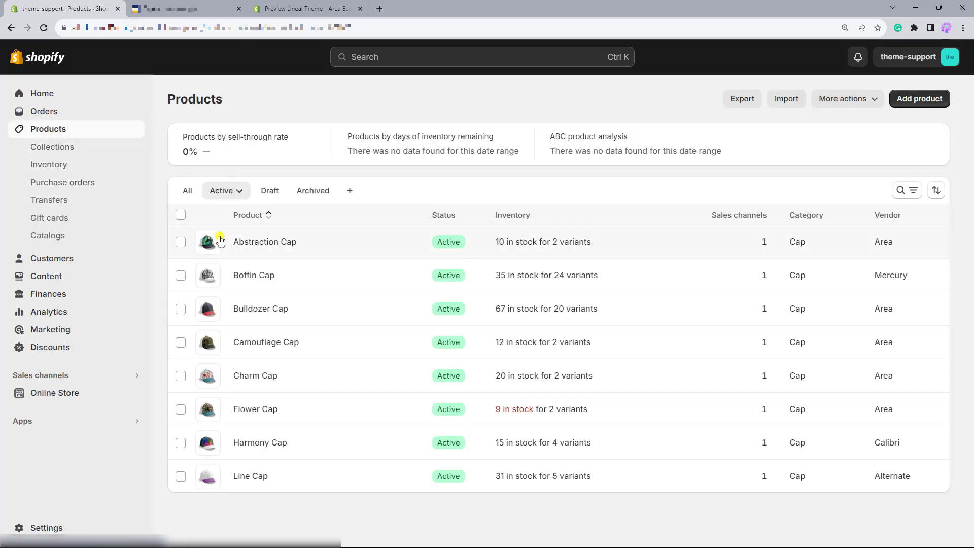
left_click(236, 242)
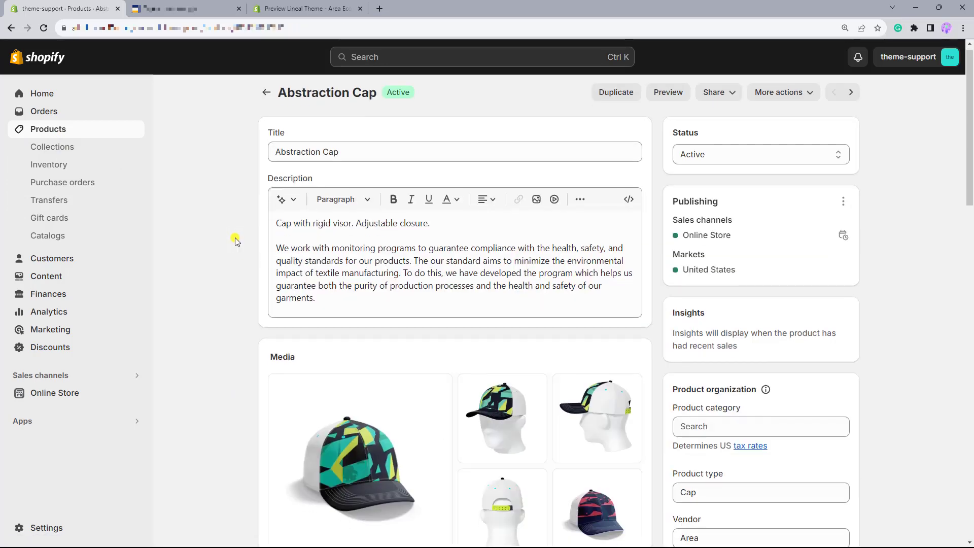
scroll(236, 238, "down", 15)
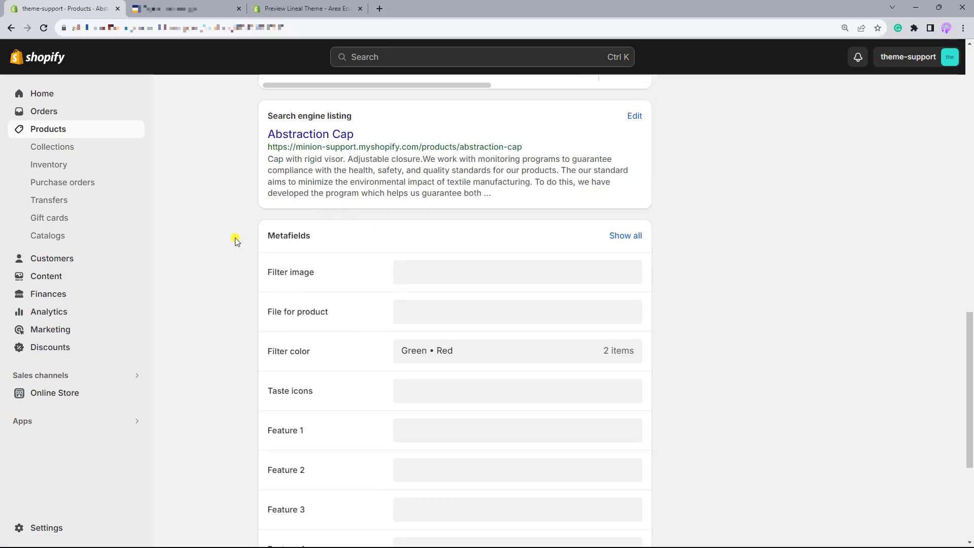
left_click(428, 283)
left_click(431, 269)
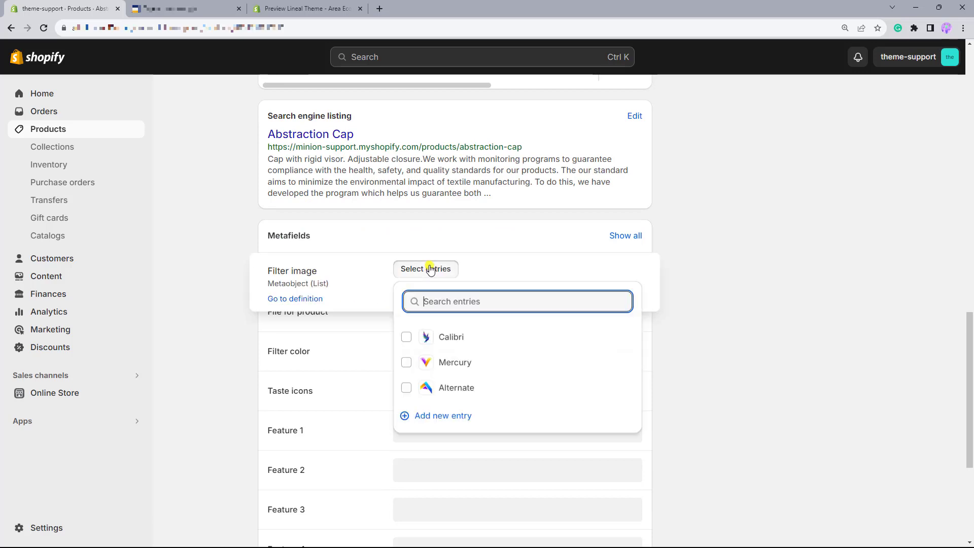
left_click(406, 338)
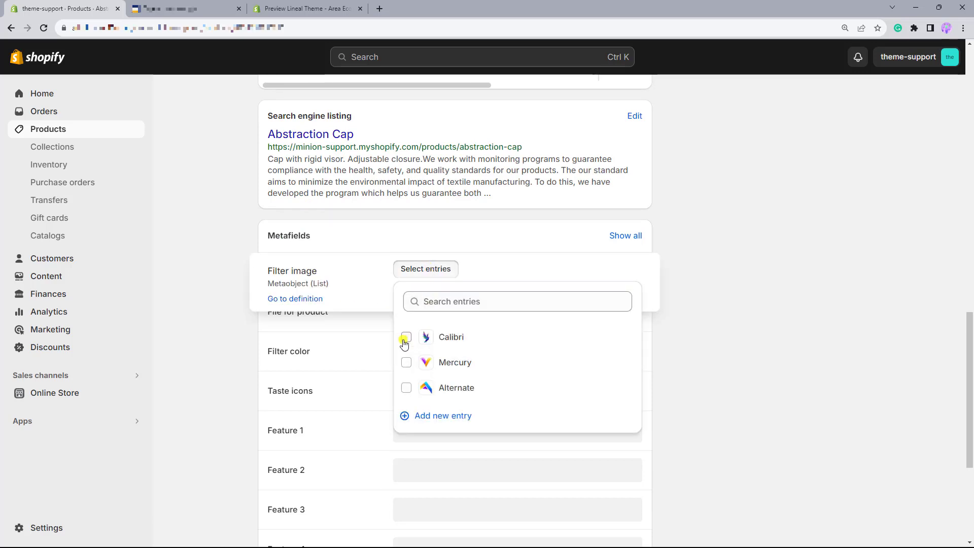
left_click(720, 339)
left_click(837, 58)
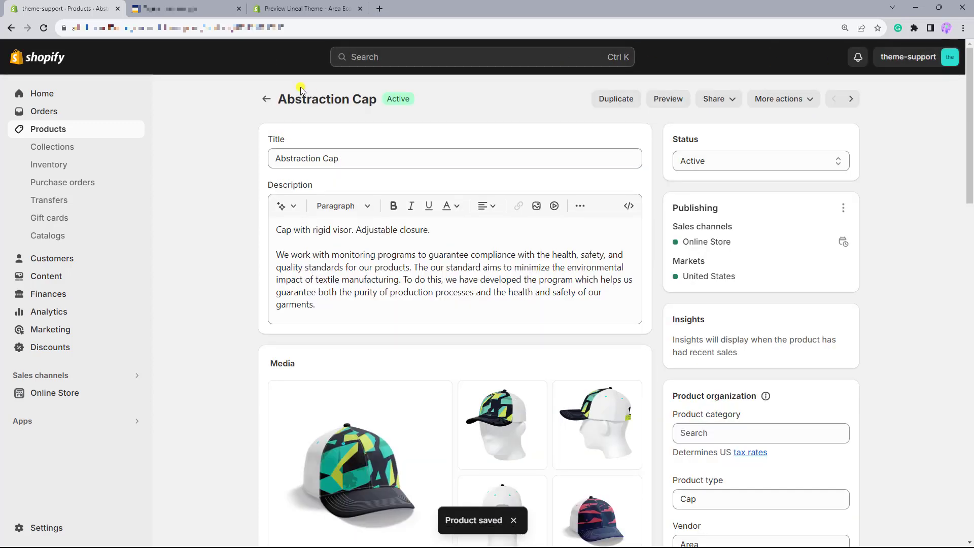
left_click(267, 98)
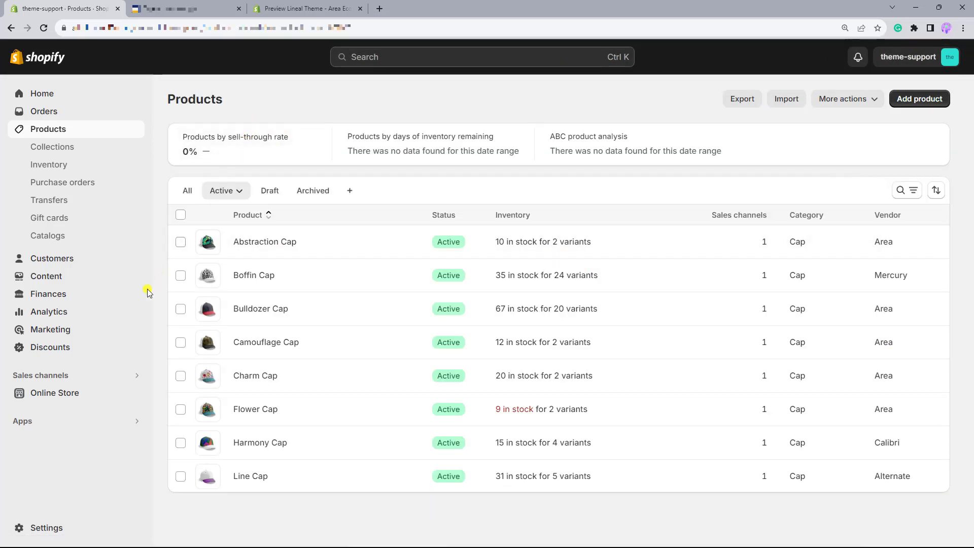
- Start a new filter in the Search & Discovery app with the Filter image product metafield as its source
left_click(38, 424)
left_click(337, 104)
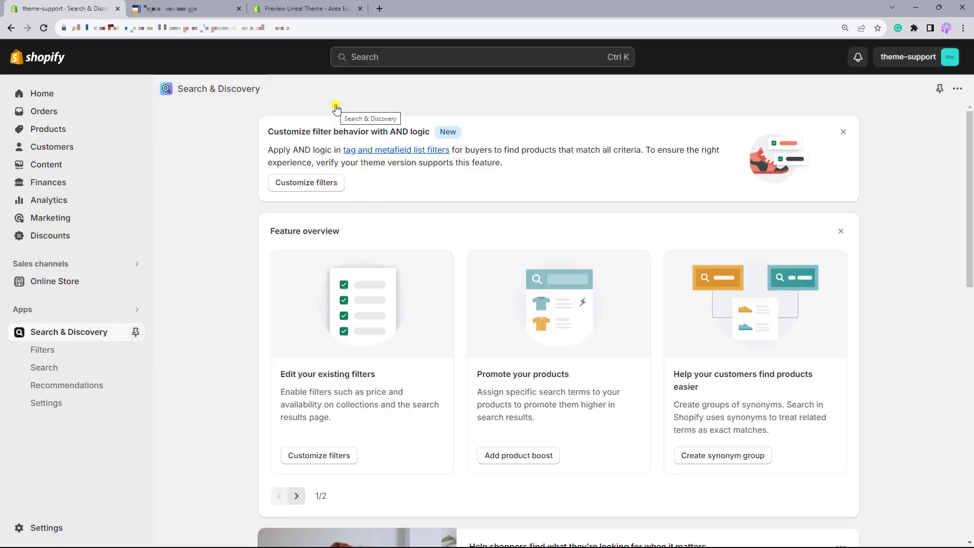
left_click(68, 355)
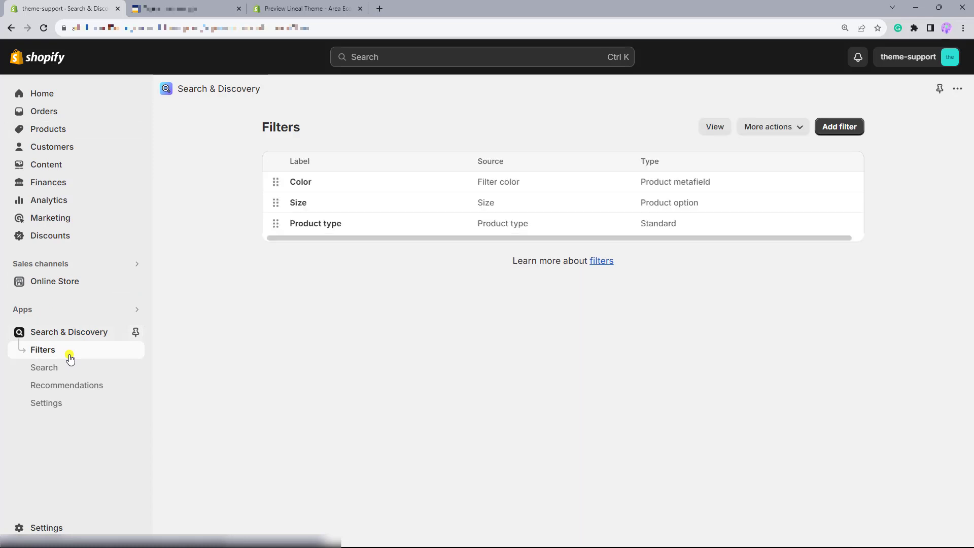
left_click(857, 127)
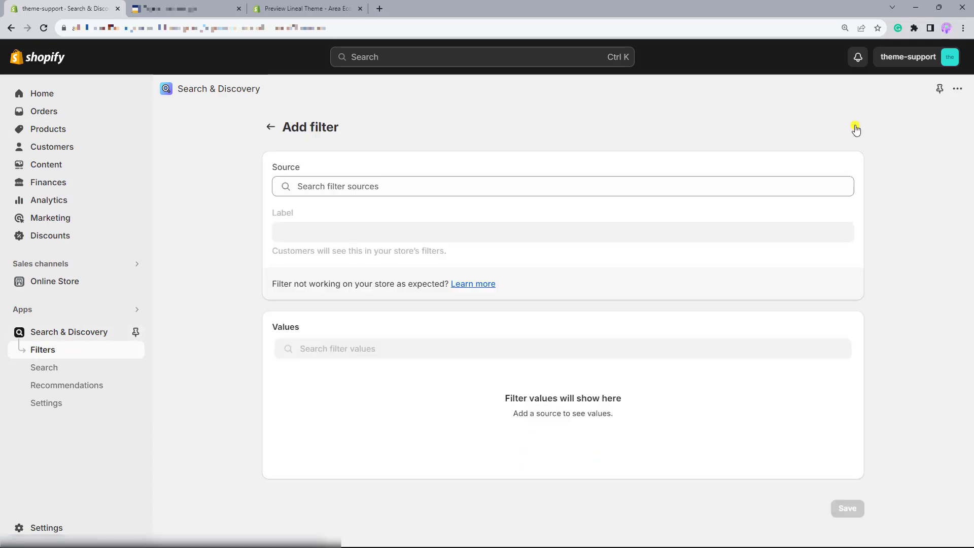
left_click(392, 183)
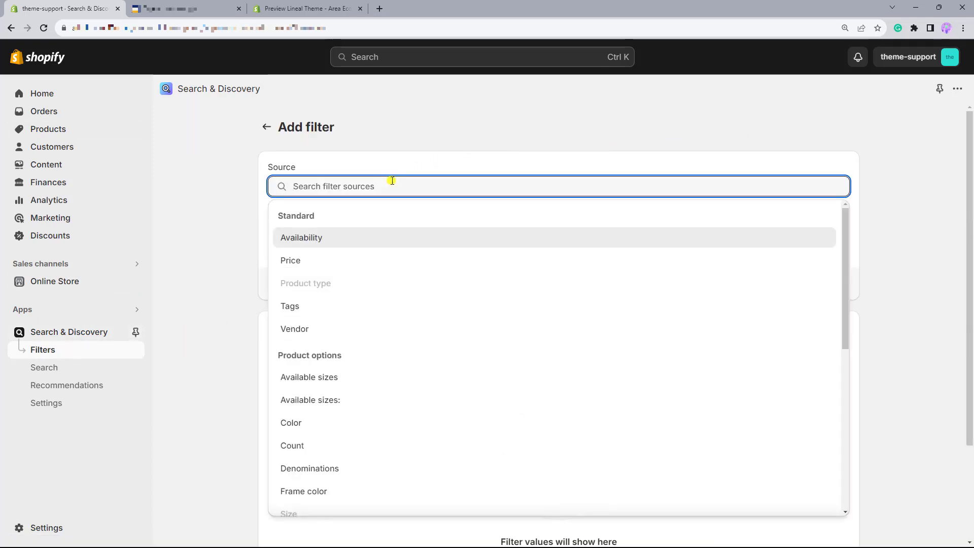
scroll(394, 272, "down", 5)
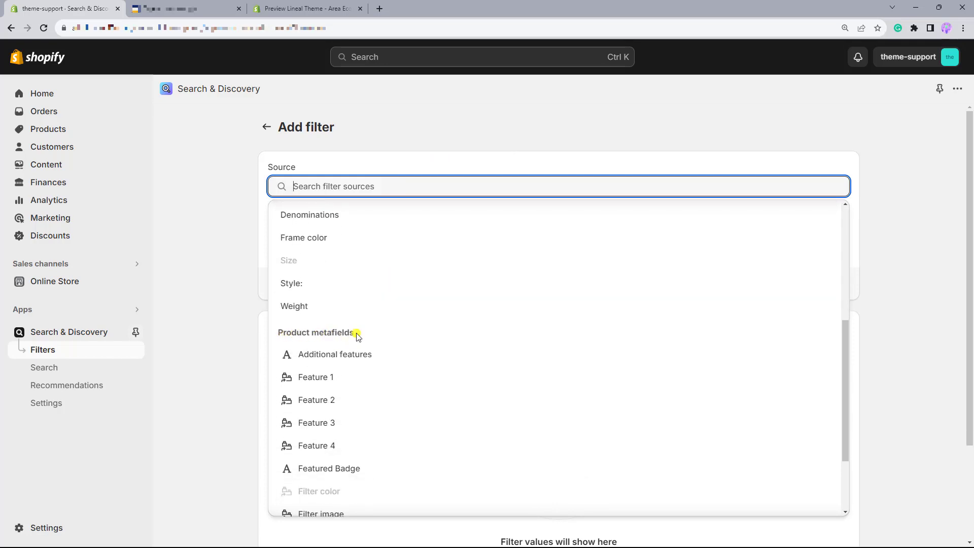
scroll(357, 336, "down", 2)
left_click(337, 412)
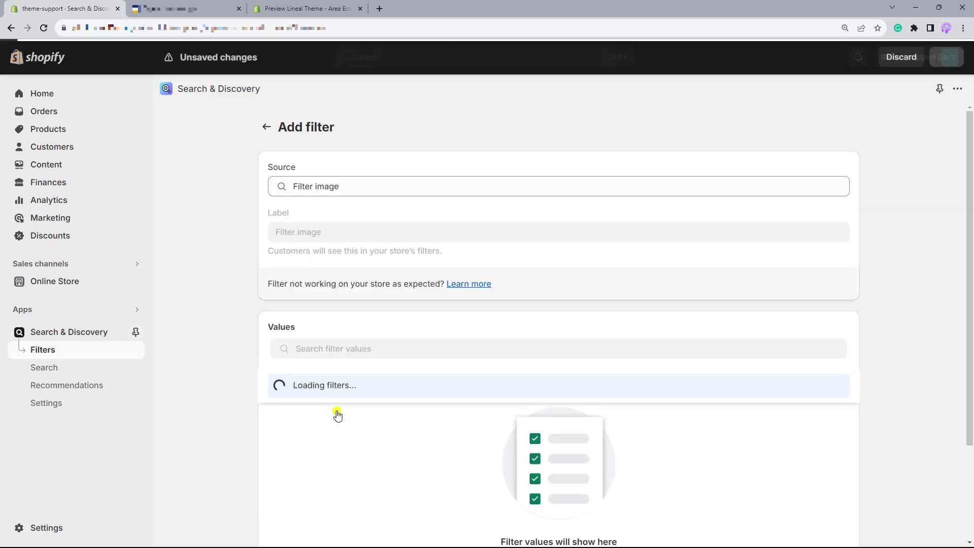
- Label the new filter Brand and save it
left_click_drag(326, 233, 274, 231)
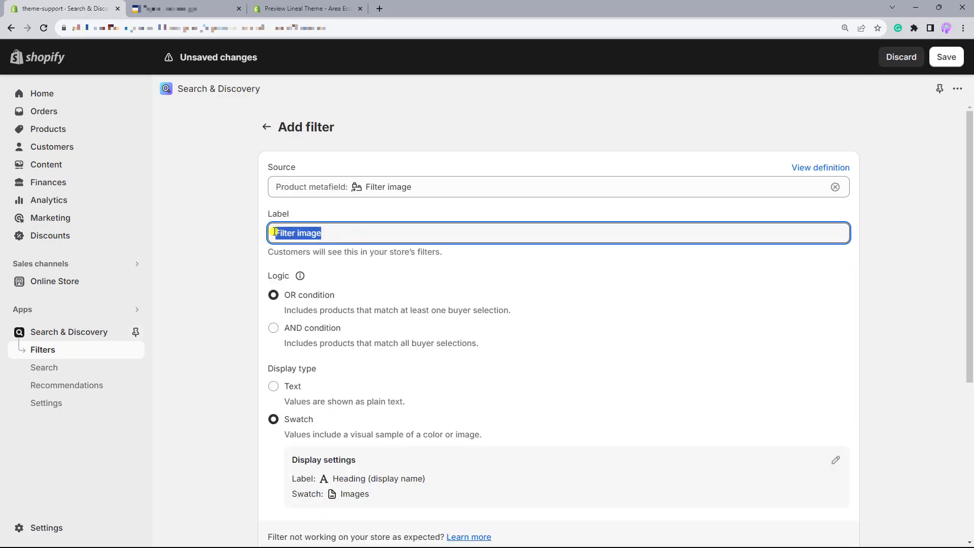
type("Brand")
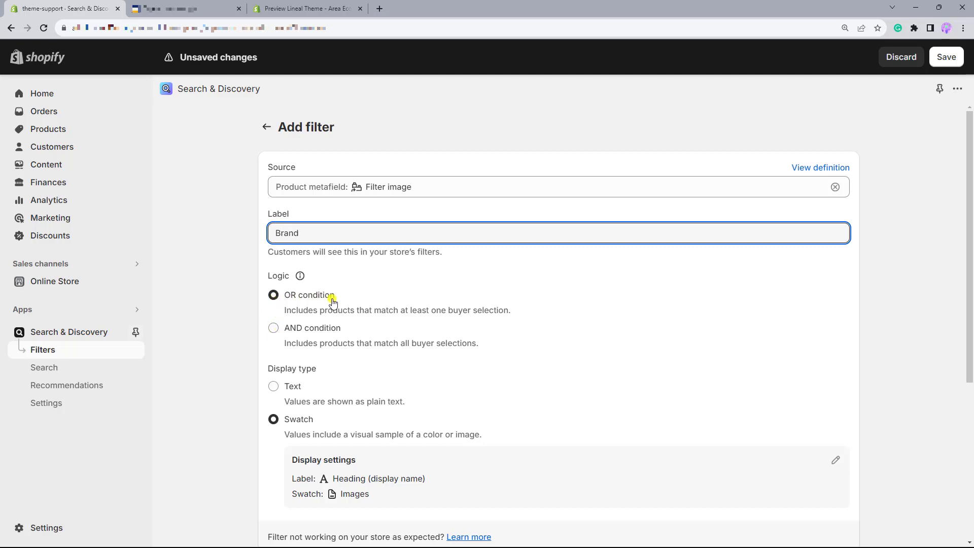
scroll(284, 320, "down", 2)
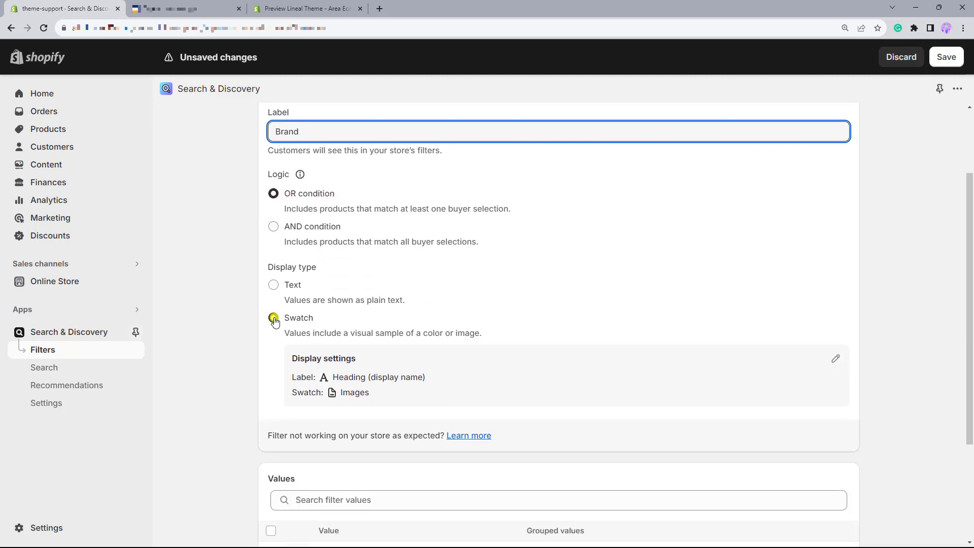
left_click(947, 57)
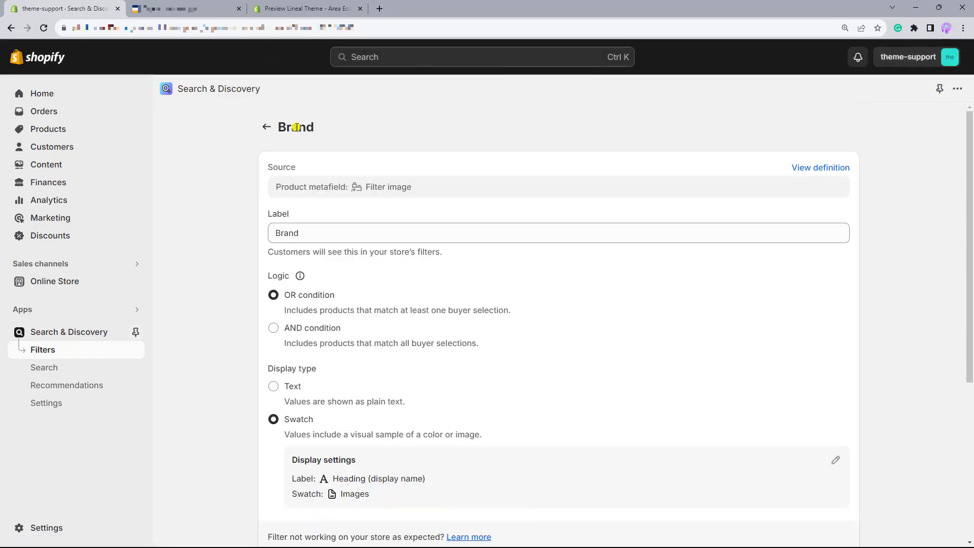
- Return to the filter list, move the Brand filter directly below Color and save the order
left_click(265, 127)
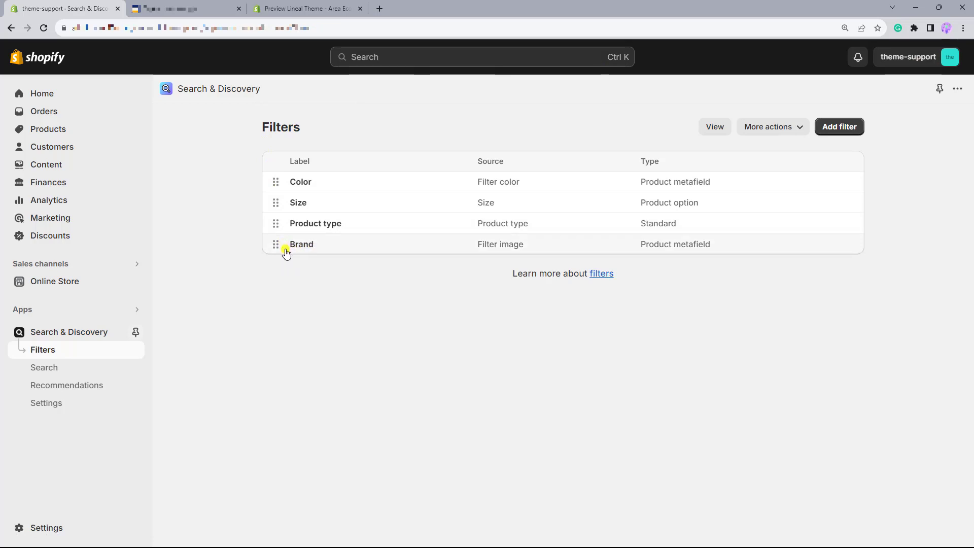
left_click_drag(274, 248, 275, 206)
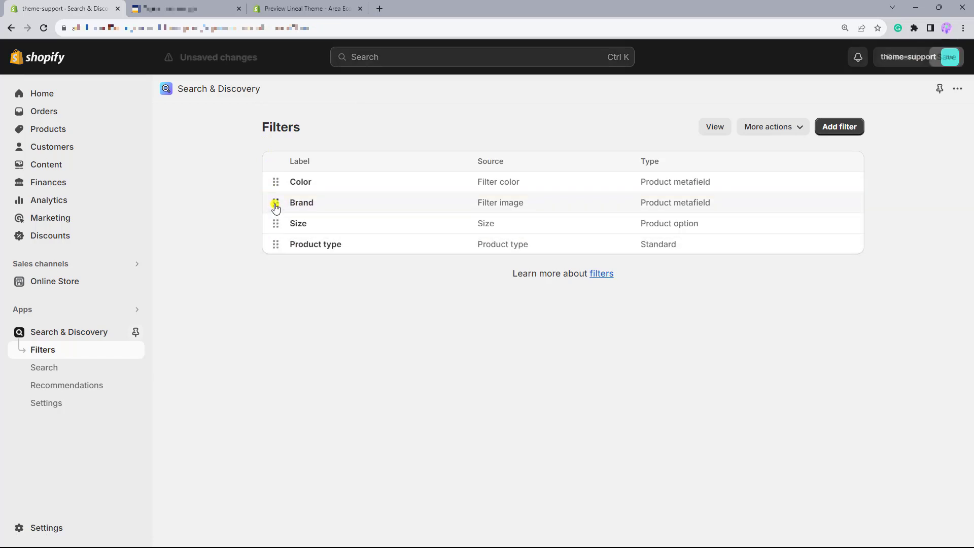
left_click(947, 57)
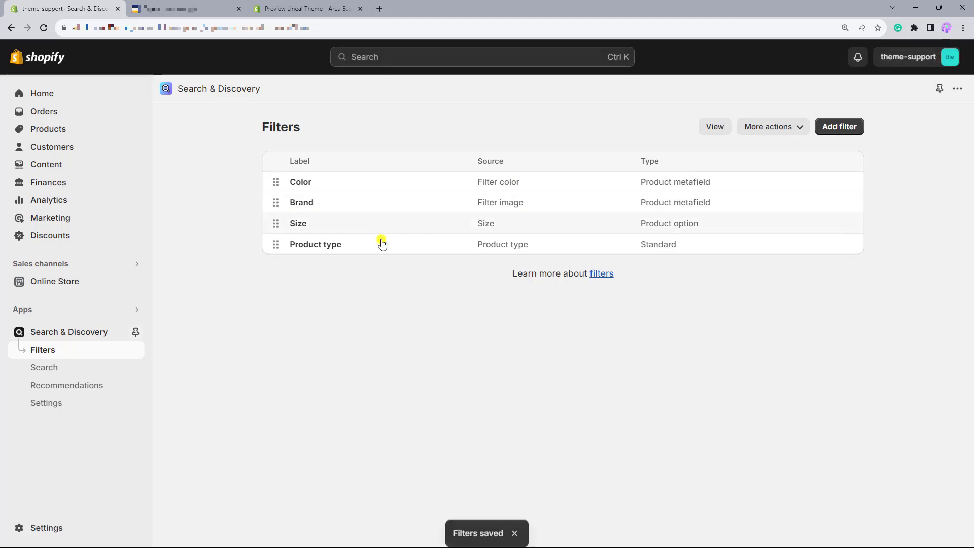
- Open the current Area theme for customization and go to the Caps collection page through the featured collection
left_click(107, 284)
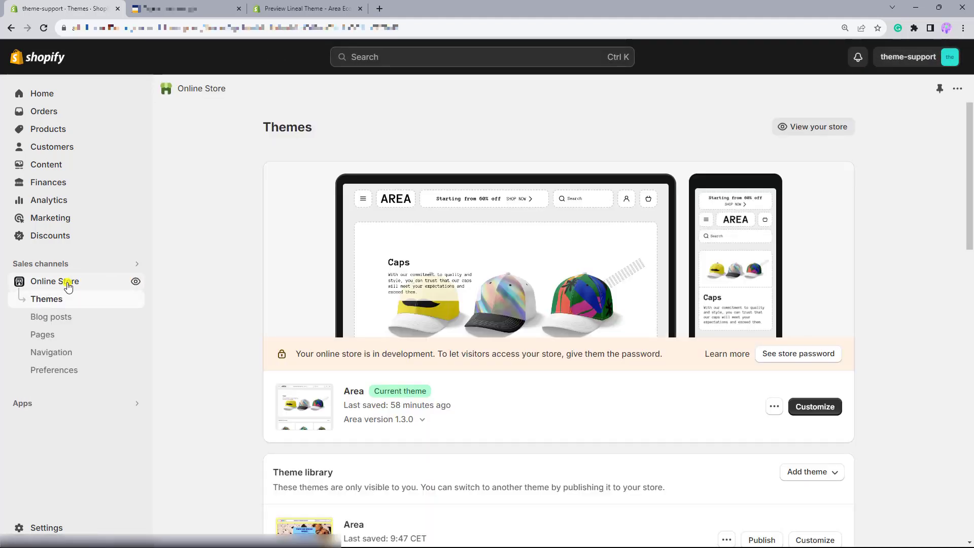
left_click(811, 408)
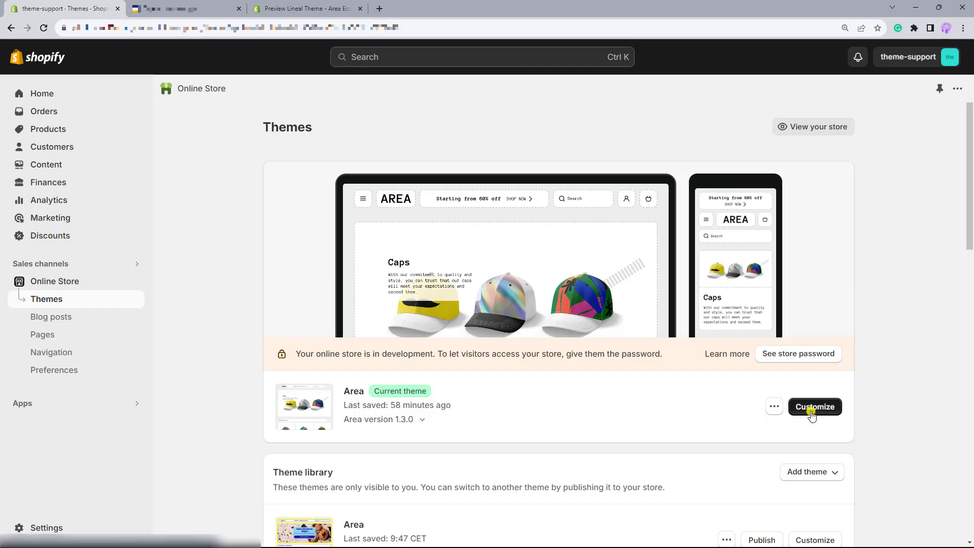
left_click(340, 12)
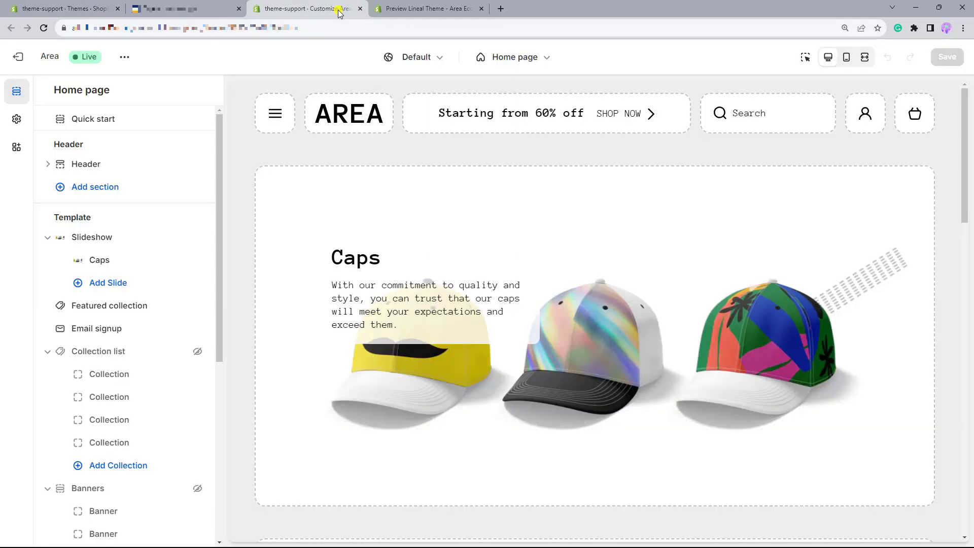
scroll(576, 306, "down", 5)
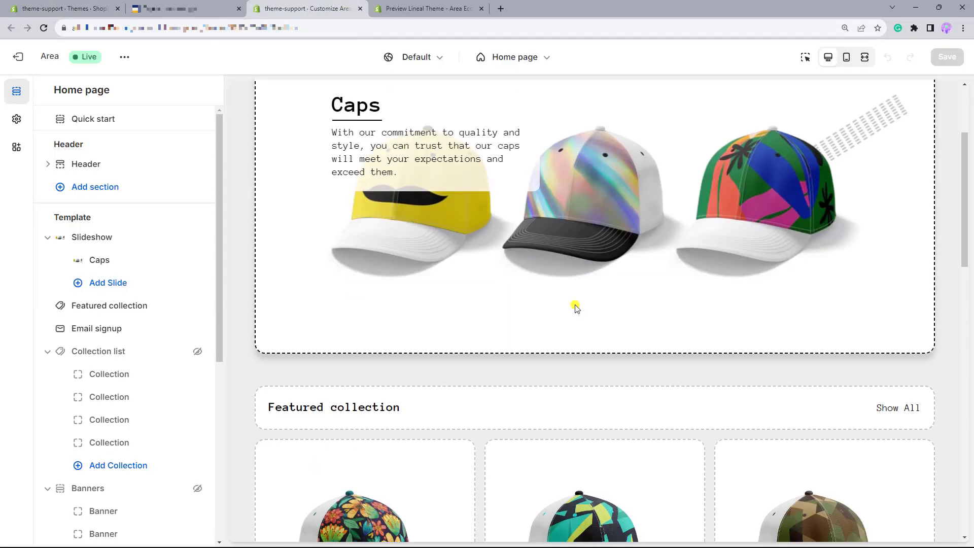
left_click(887, 315)
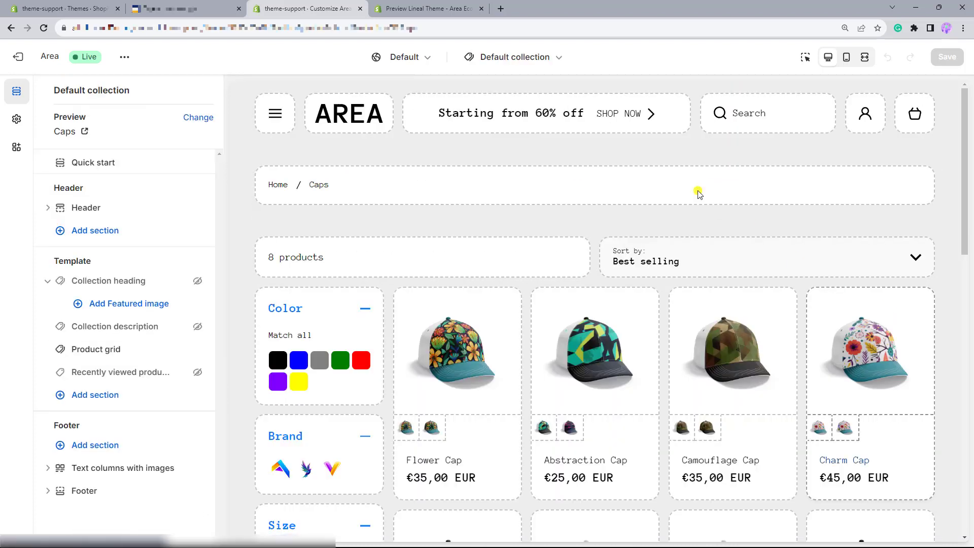
left_click(491, 57)
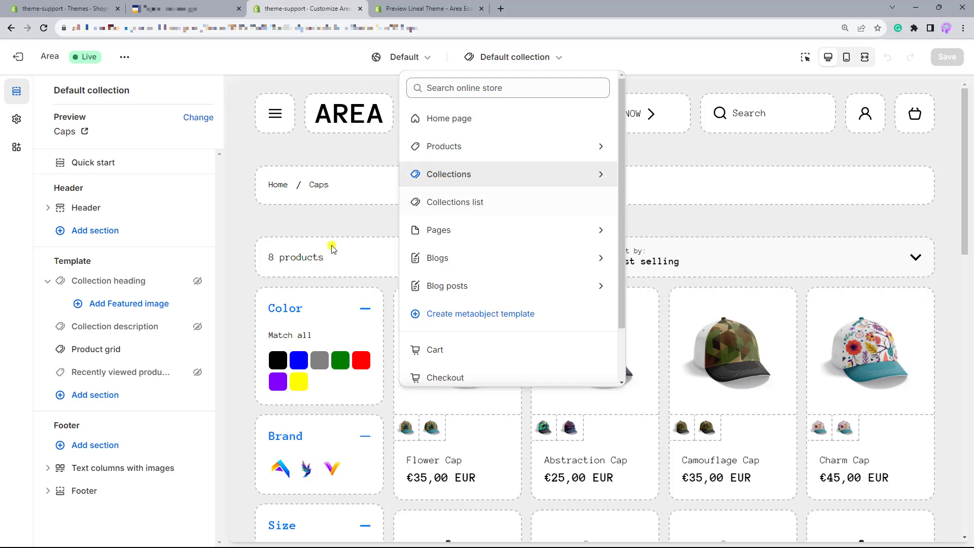
- Examine the filtering layout options of the Product grid section on the default collection template
left_click(95, 350)
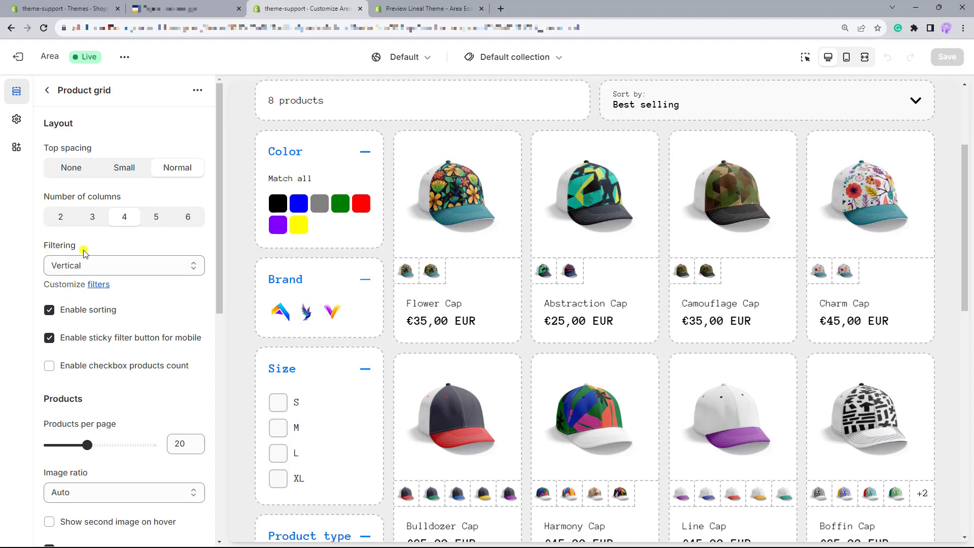
left_click(81, 264)
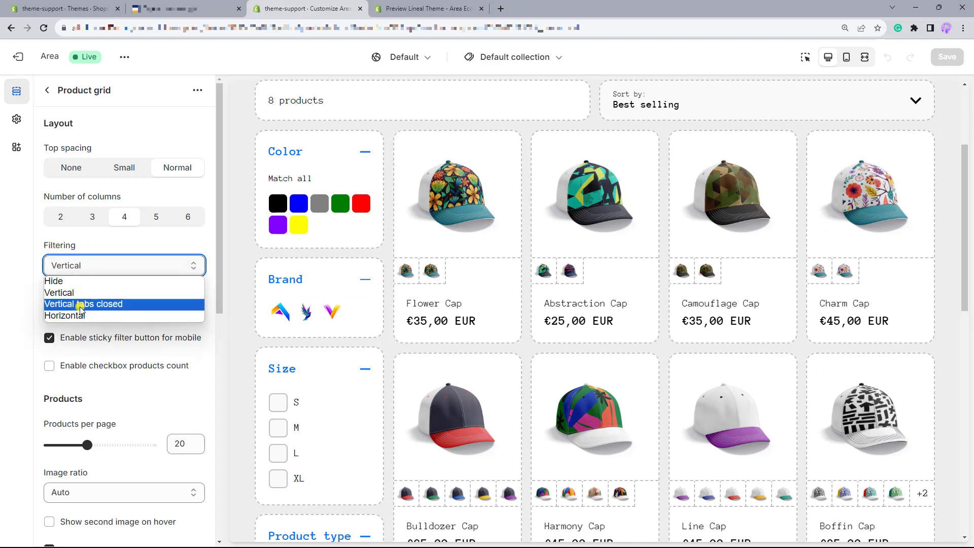
left_click(106, 252)
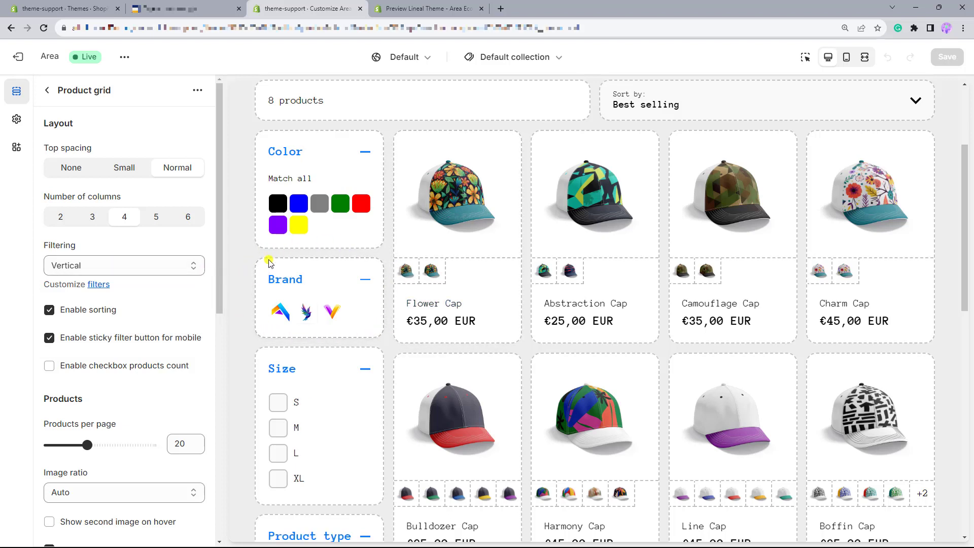
- In the theme's Filter tabs settings, set the image grid to 3 and the image text to Show in center
left_click(16, 122)
scroll(76, 218, "down", 4)
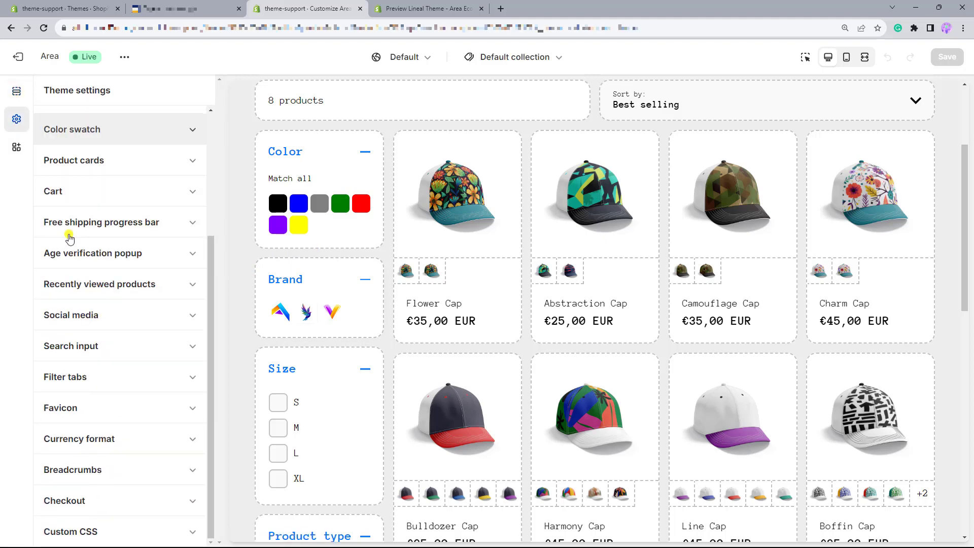
left_click(79, 380)
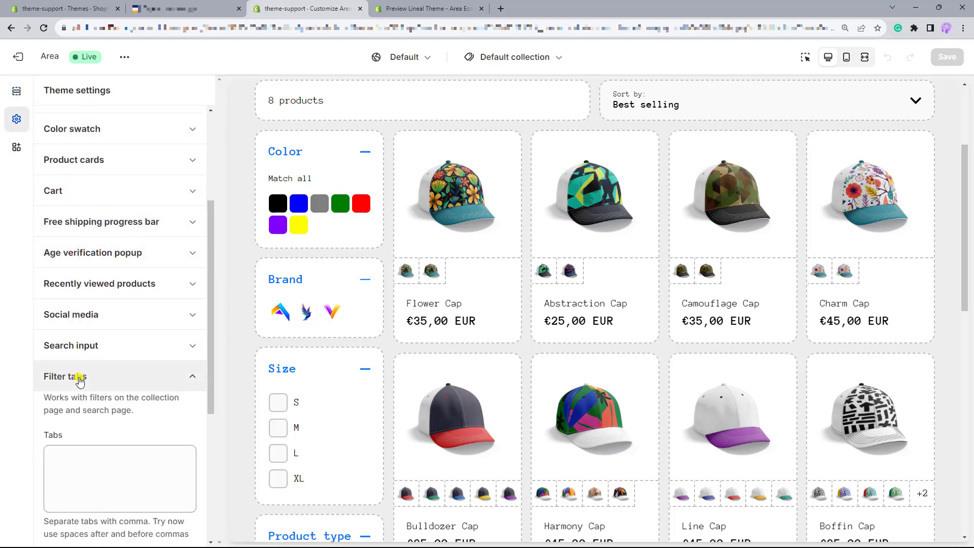
scroll(80, 378, "down", 5)
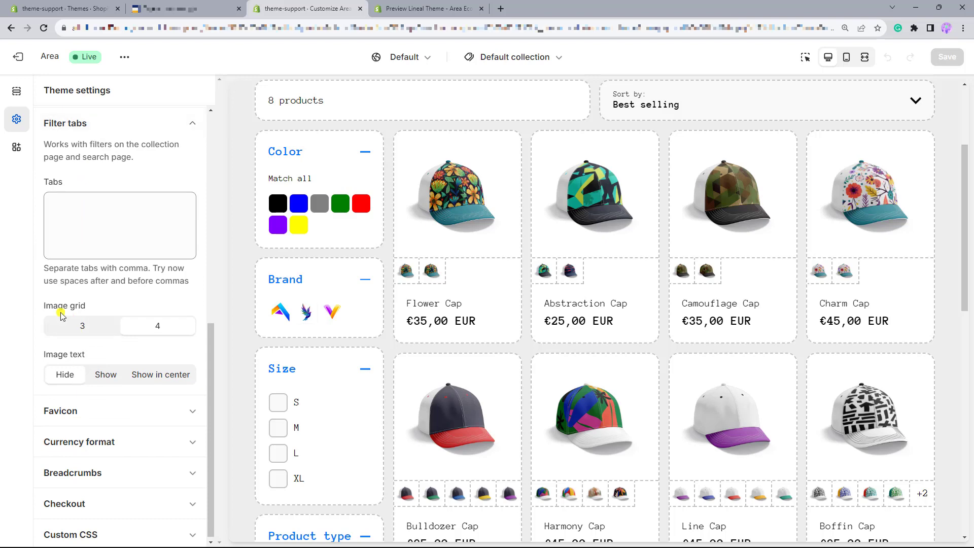
left_click(84, 326)
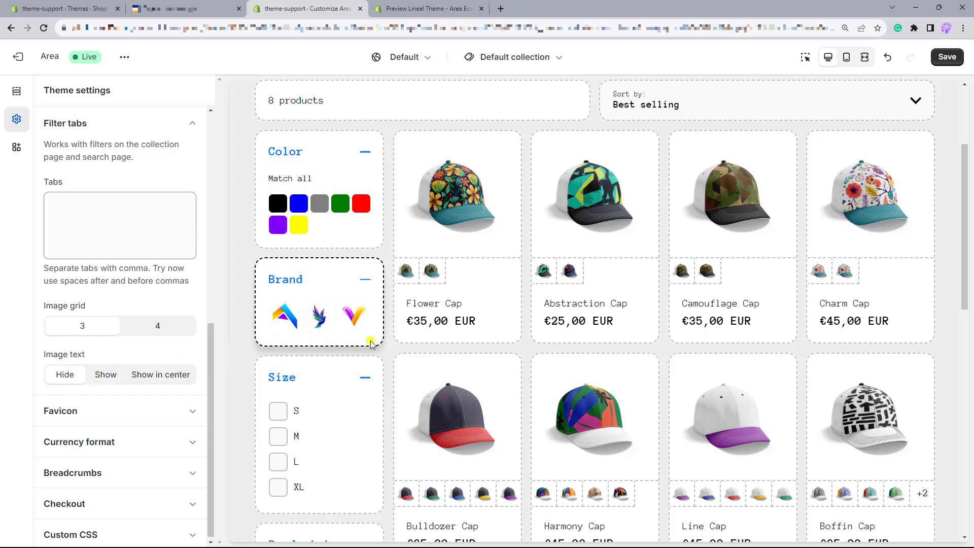
left_click(106, 374)
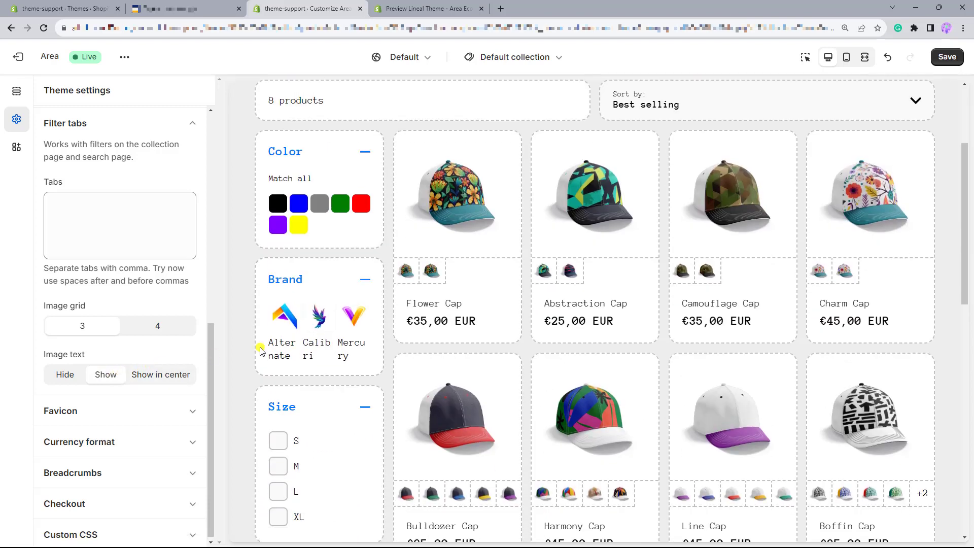
left_click(170, 375)
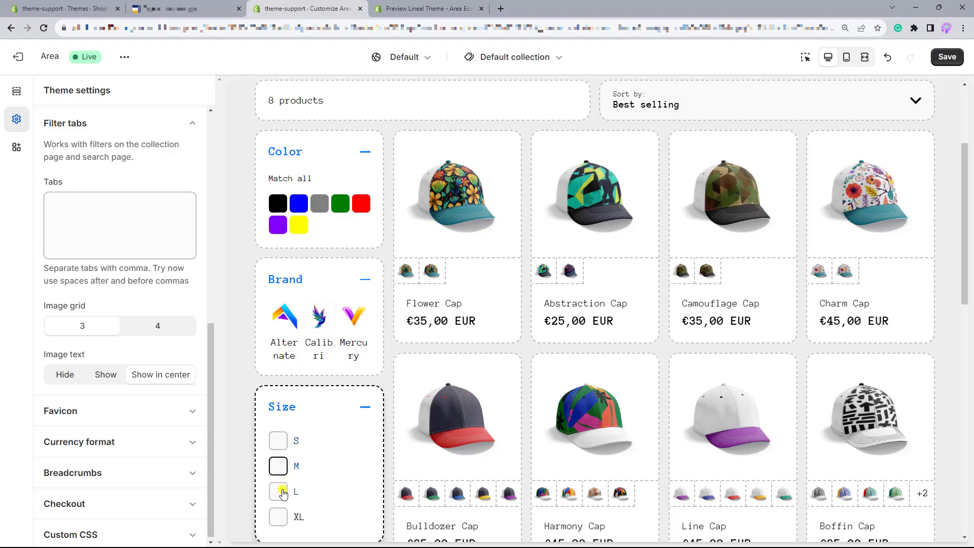
- Set the filter tabs to "Size,Product type" without a space after the comma and save the theme
left_click(109, 221)
type("Size")
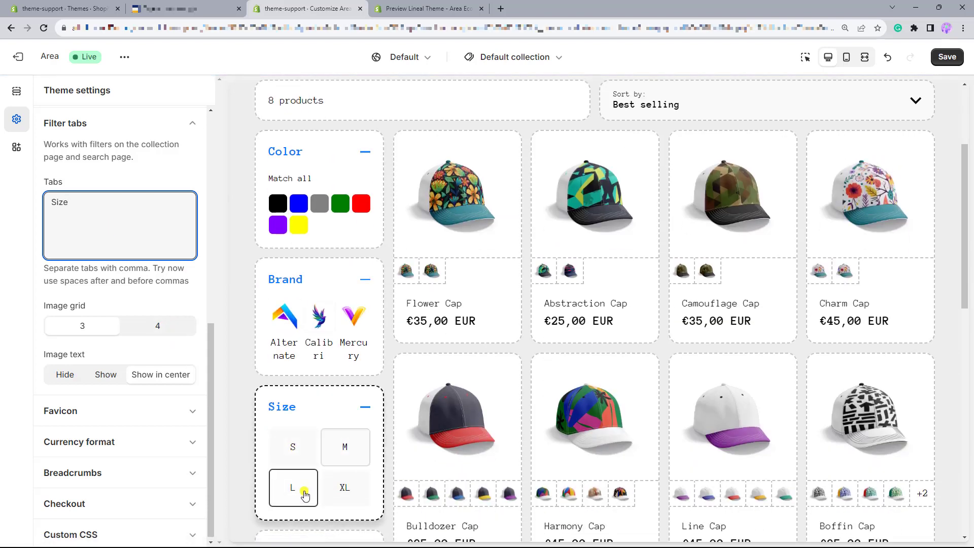
scroll(410, 446, "down", 4)
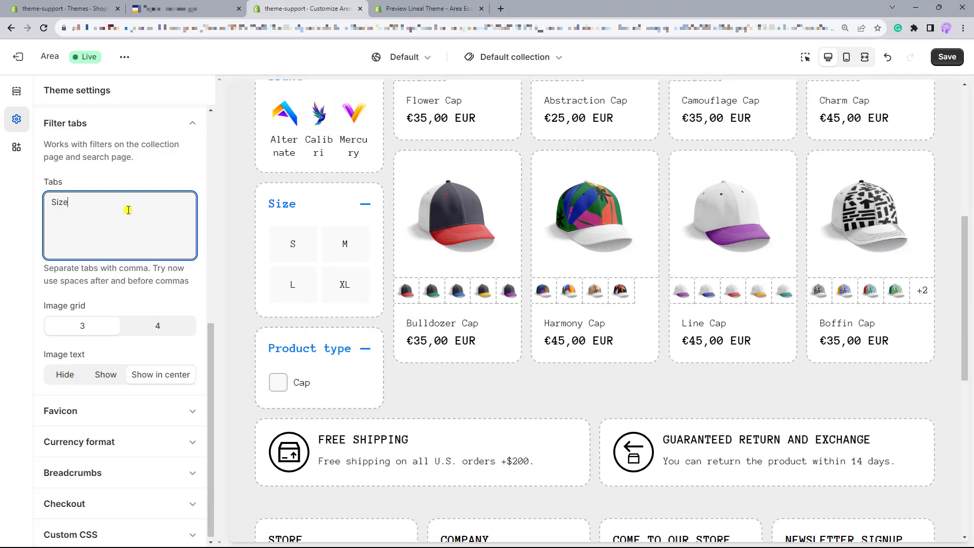
type("e")
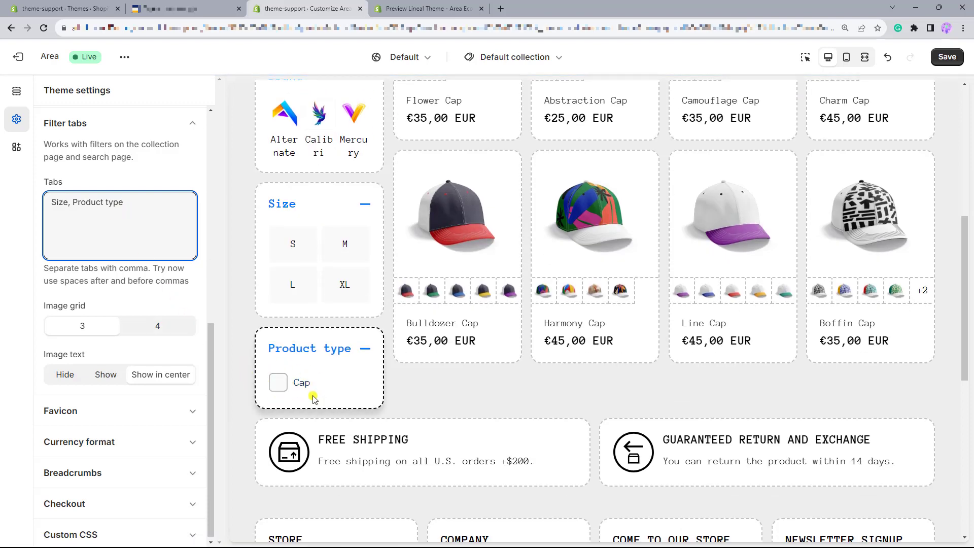
left_click(74, 202)
key("BackSpace")
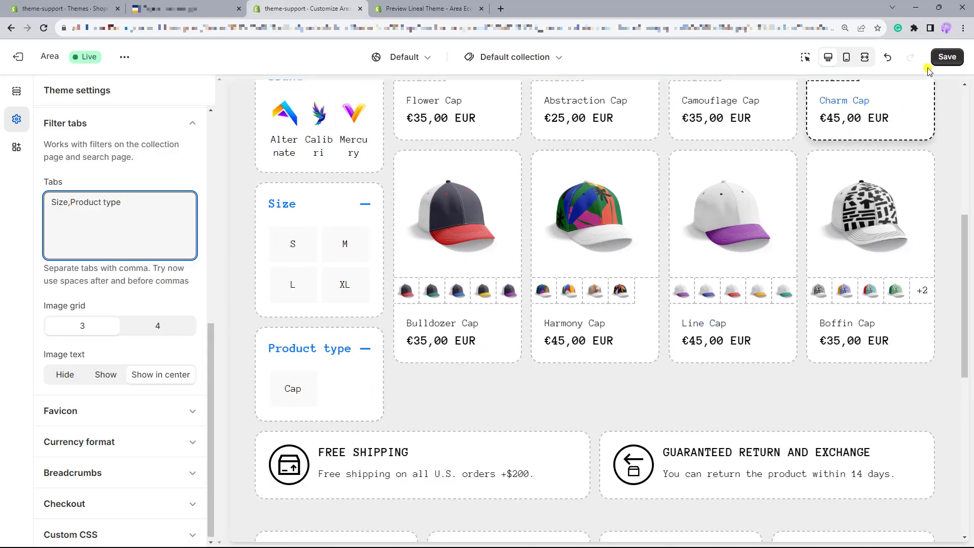
left_click(941, 60)
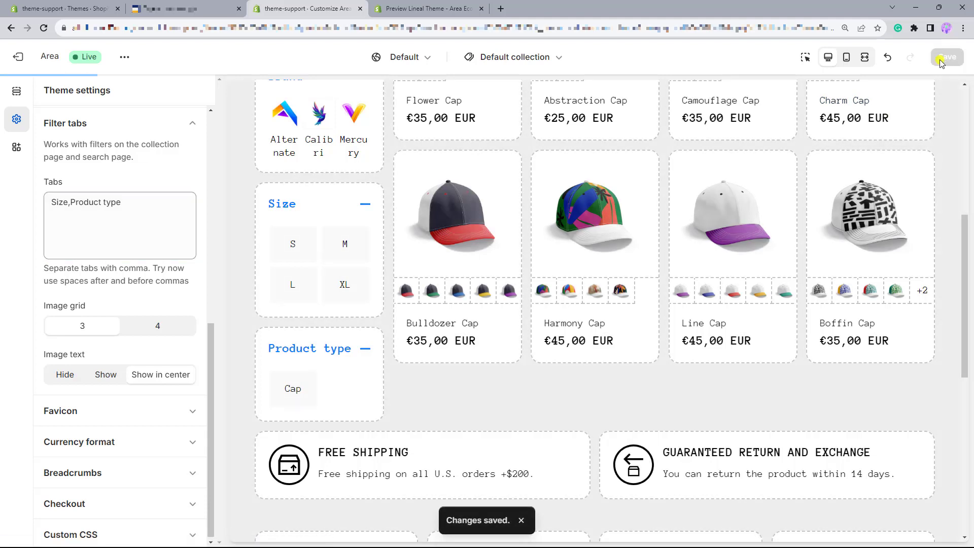
- Reload the storefront preview of the Caps collection and check the Brand, Size and Product type filters
left_click(183, 8)
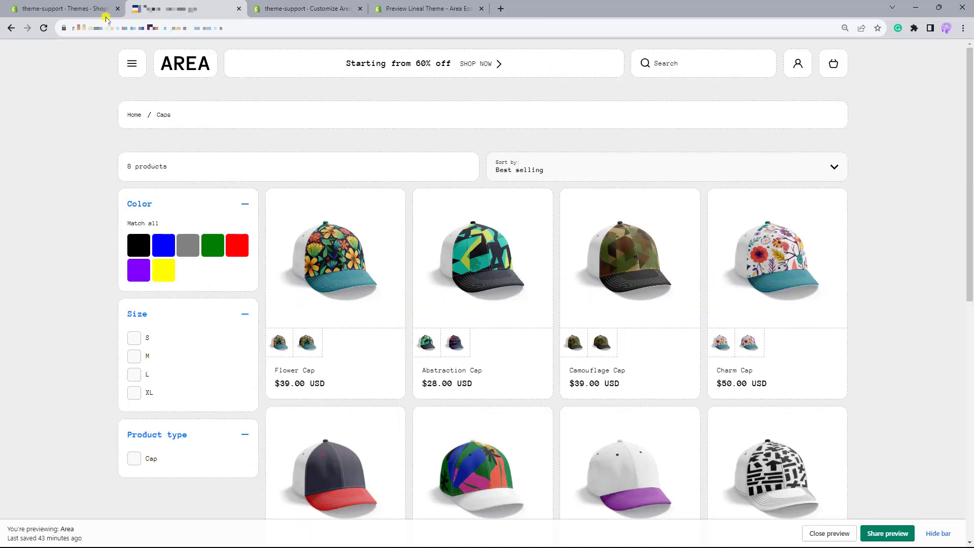
left_click(43, 28)
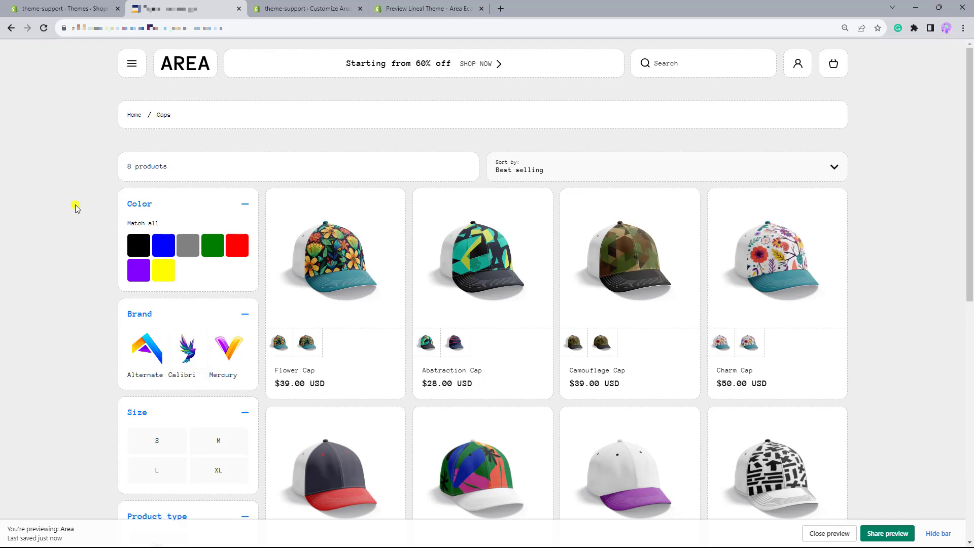
scroll(76, 239, "down", 2)
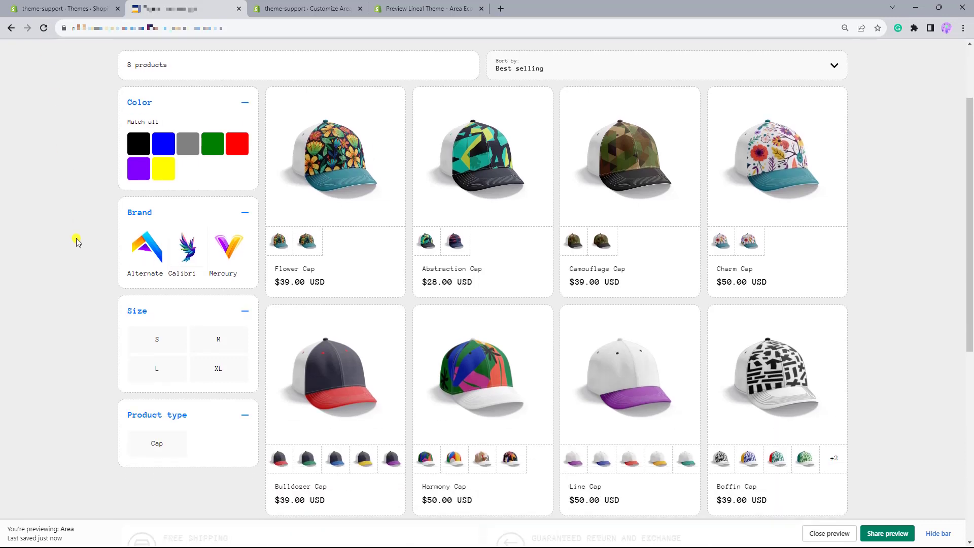